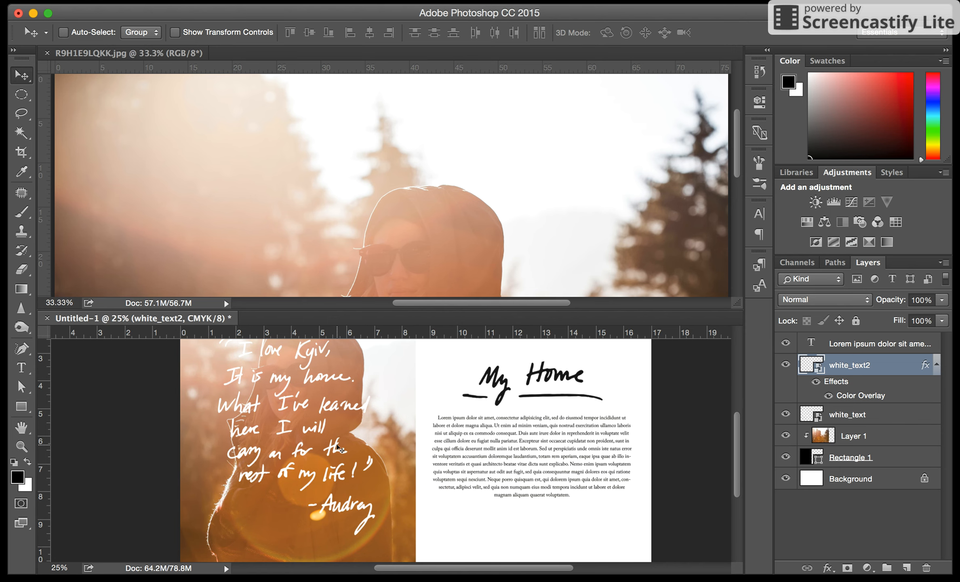
scroll(338, 447, "right", 3)
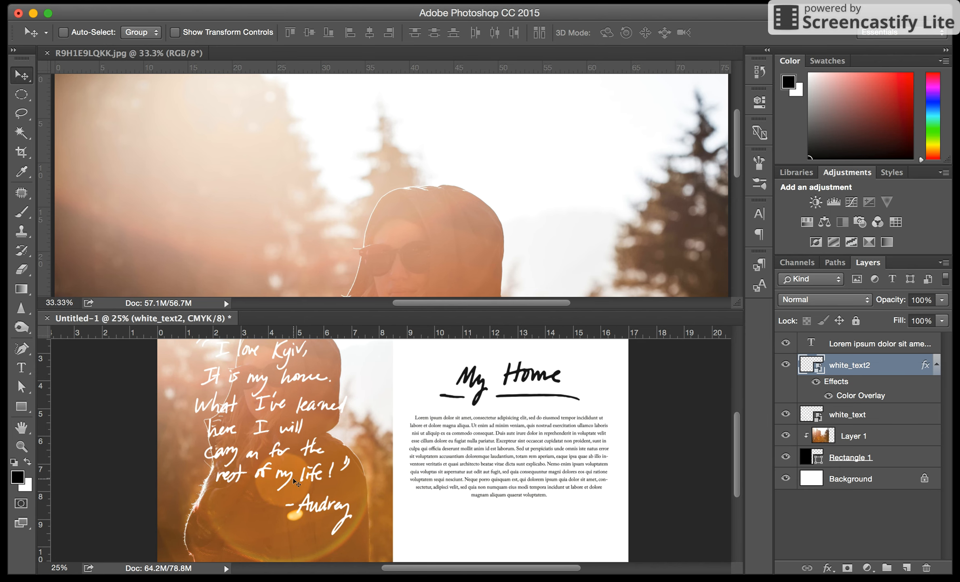
scroll(264, 399, "up", 3)
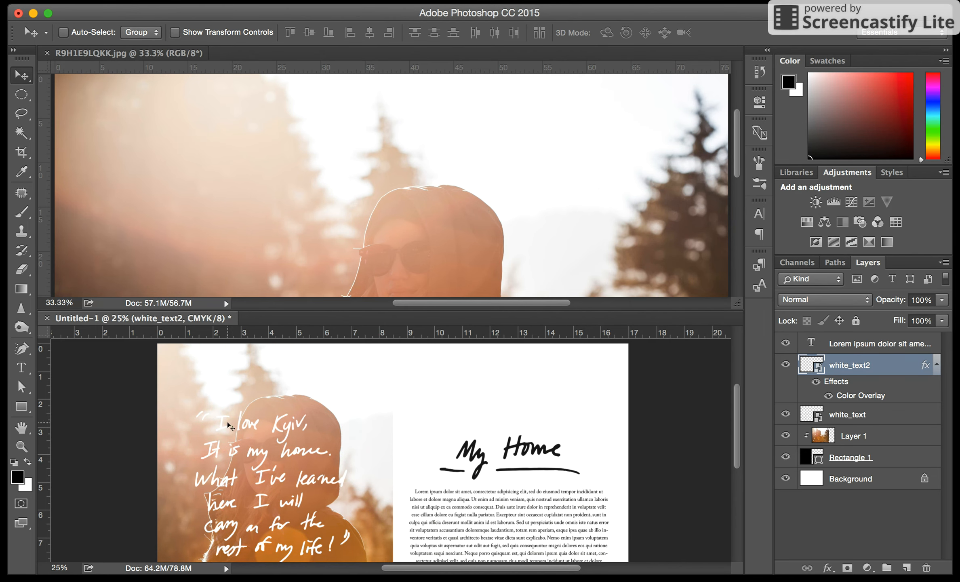
scroll(228, 425, "down", 3)
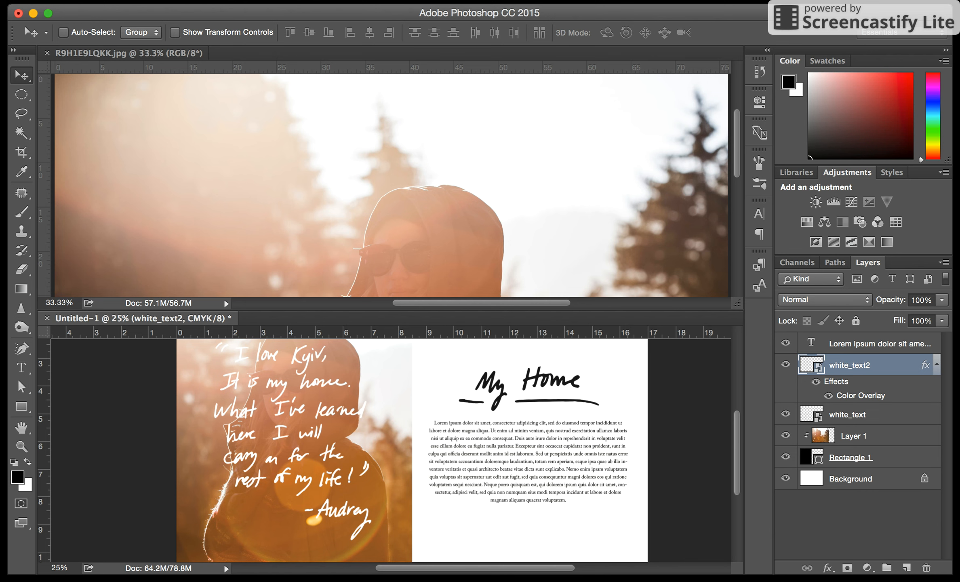
Create a new blank CMYK document 17 inches wide and 11 inches high.
key("Return")
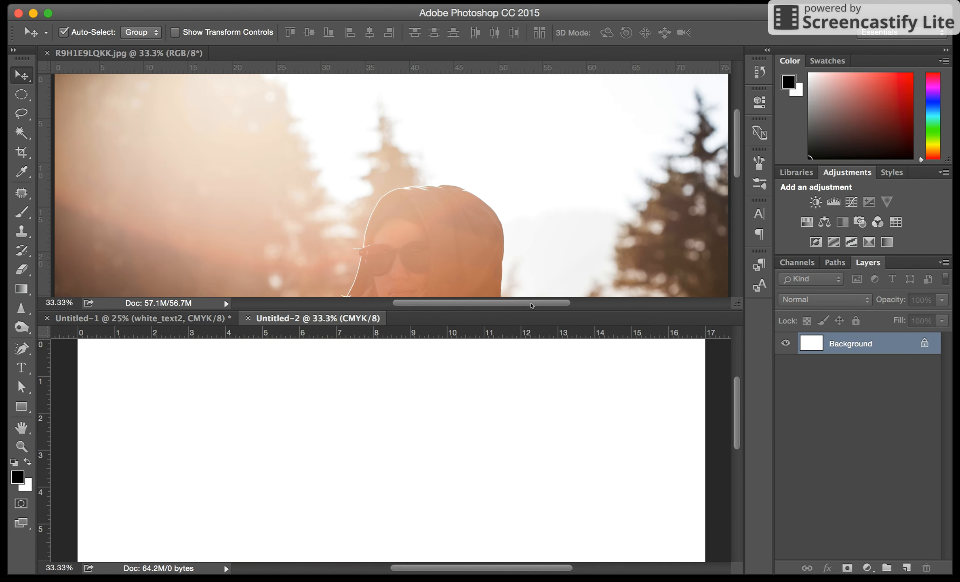
key("super+minus")
scroll(484, 414, "down", 3)
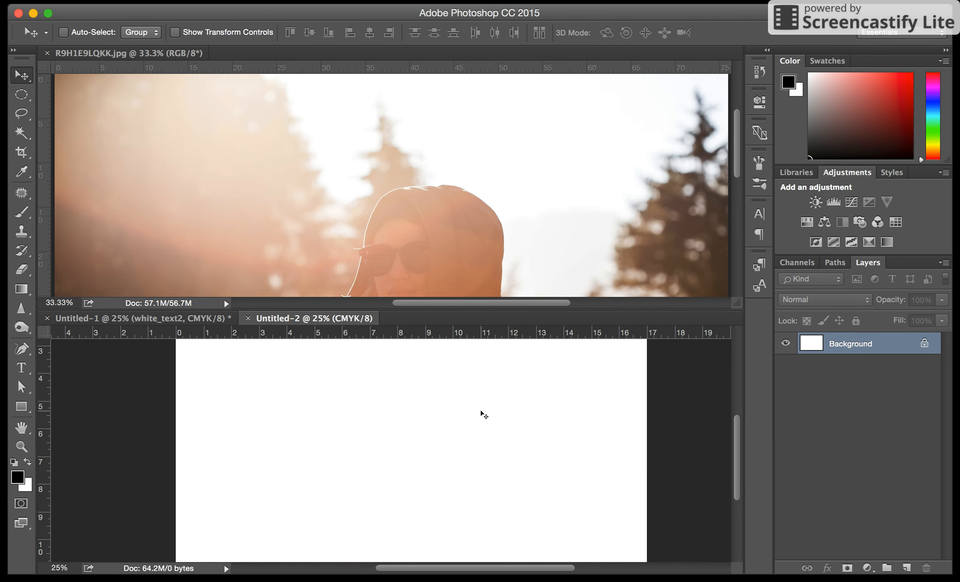
scroll(484, 414, "right", 3)
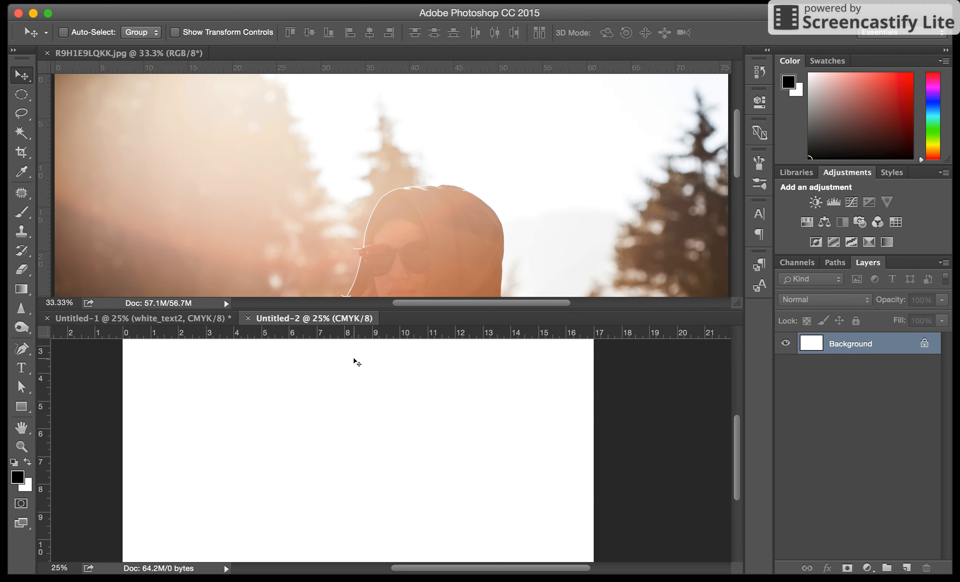
key("super+plus")
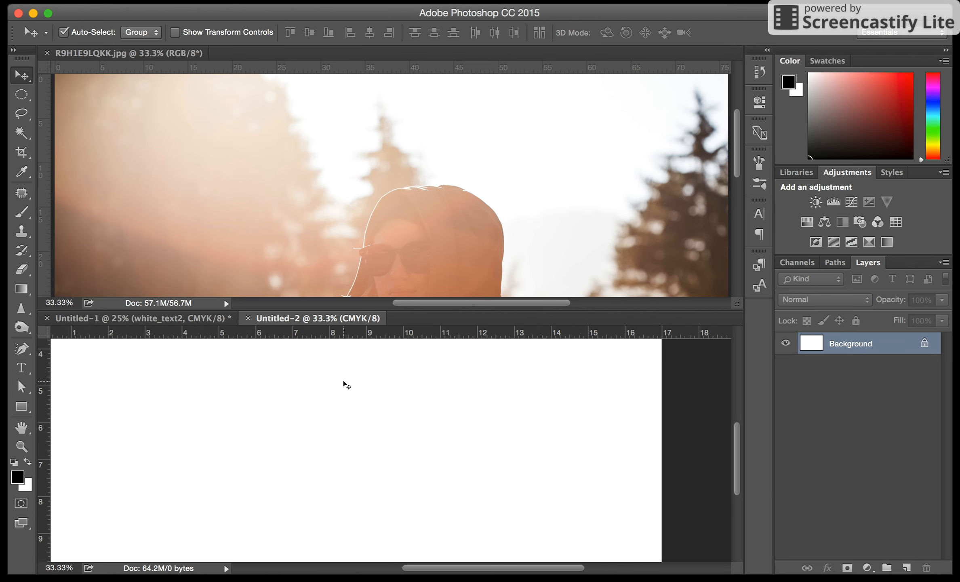
key("super+minus")
key("super+minus")
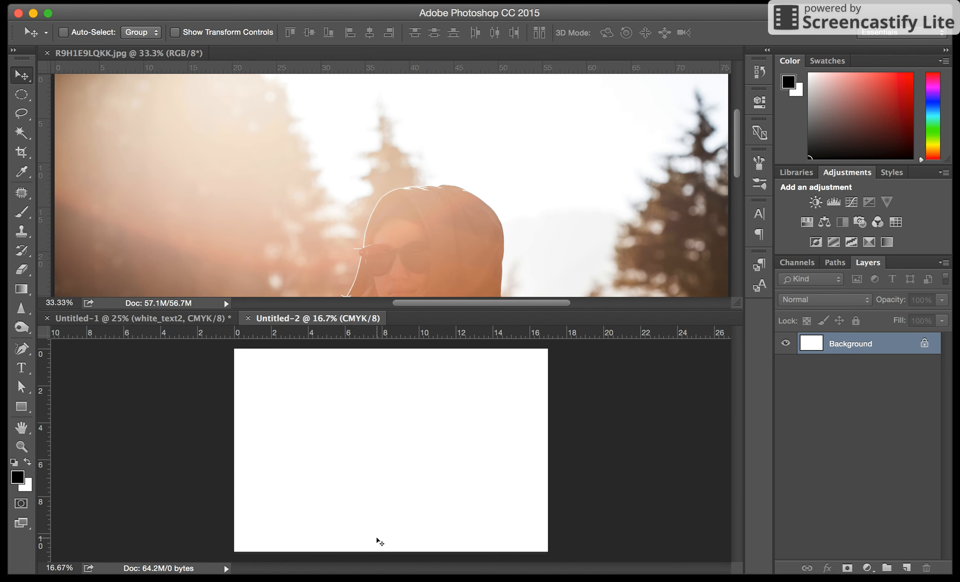
key("super+plus")
key("super+plus")
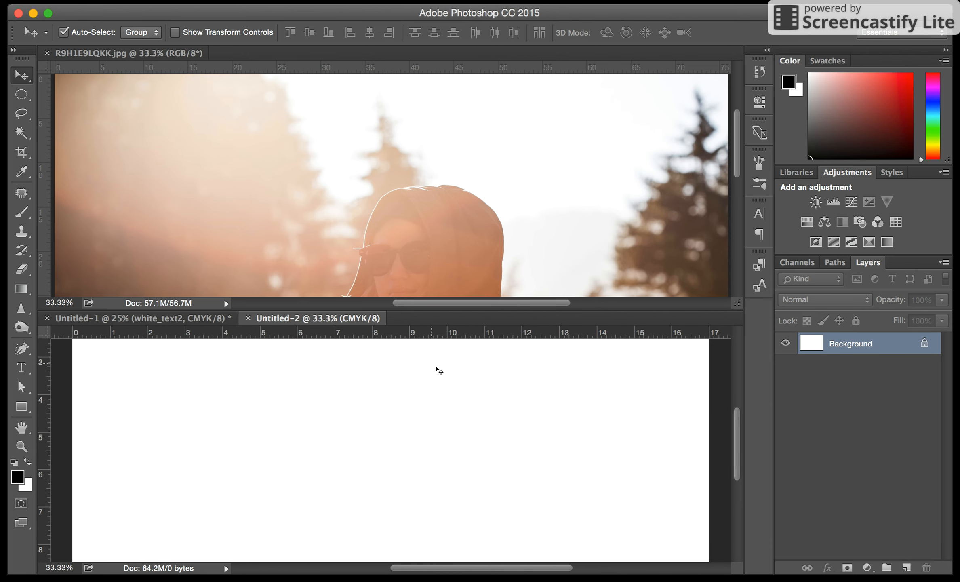
Place a vertical guide at 8.5 inches to split the blank document into two equal pages.
key("super+plus")
key("super+plus")
key("super+plus")
key("super+plus")
key("super+plus")
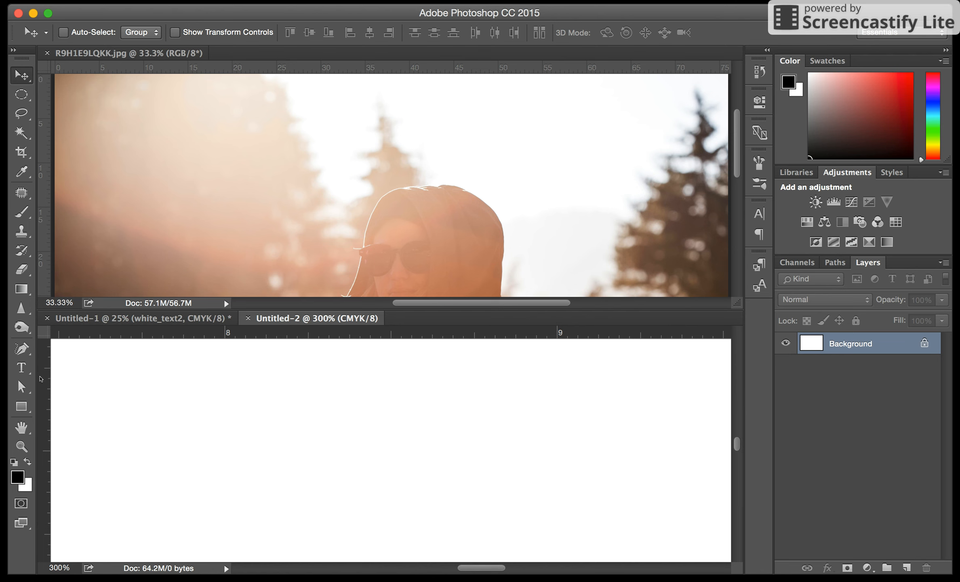
left_click_drag(44, 332, 53, 342)
left_click_drag(45, 387, 391, 368)
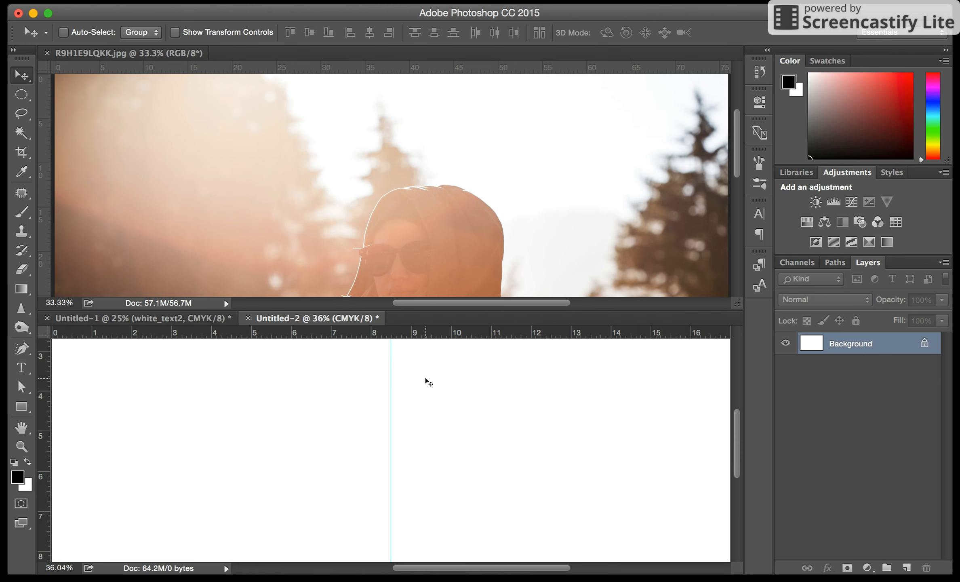
Copy the R9H1E9LQKK.jpg photo into Untitled-2 as a new layer and close the source photo.
key("super+minus")
key("super+minus")
key("super+minus")
key("super+minus")
key("super+minus")
key("super+minus")
key("super+minus")
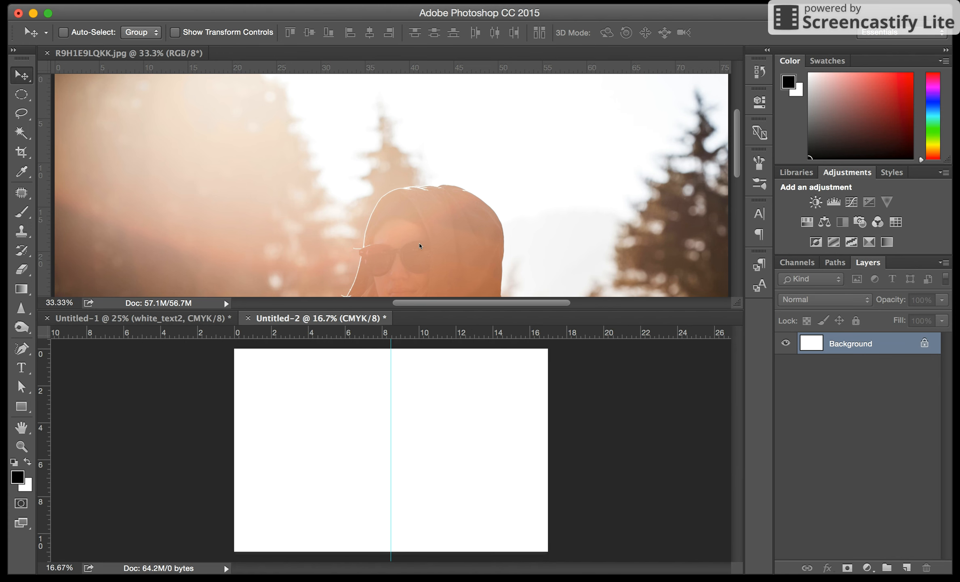
left_click(421, 248)
left_click_drag(421, 248, 462, 412)
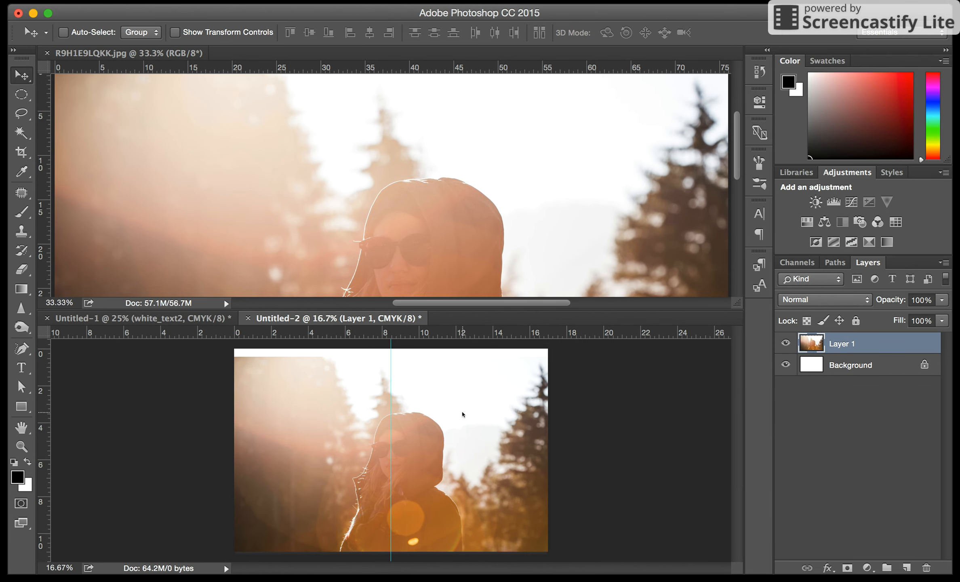
left_click(357, 163)
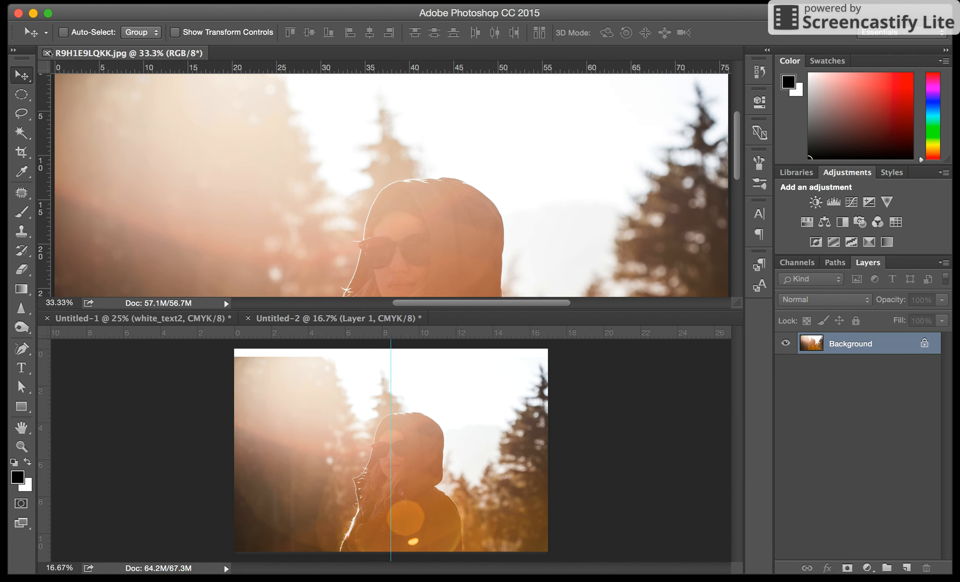
left_click(47, 53)
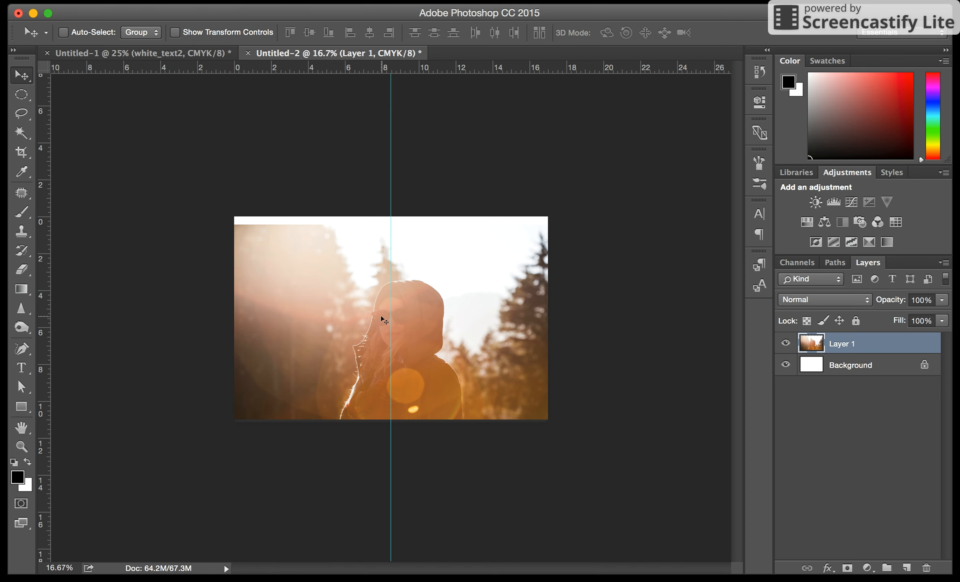
Move the photo aside and draw a dark rectangle of 2555 × 3305 px covering the left page up to the guide.
left_click_drag(495, 366, 677, 345)
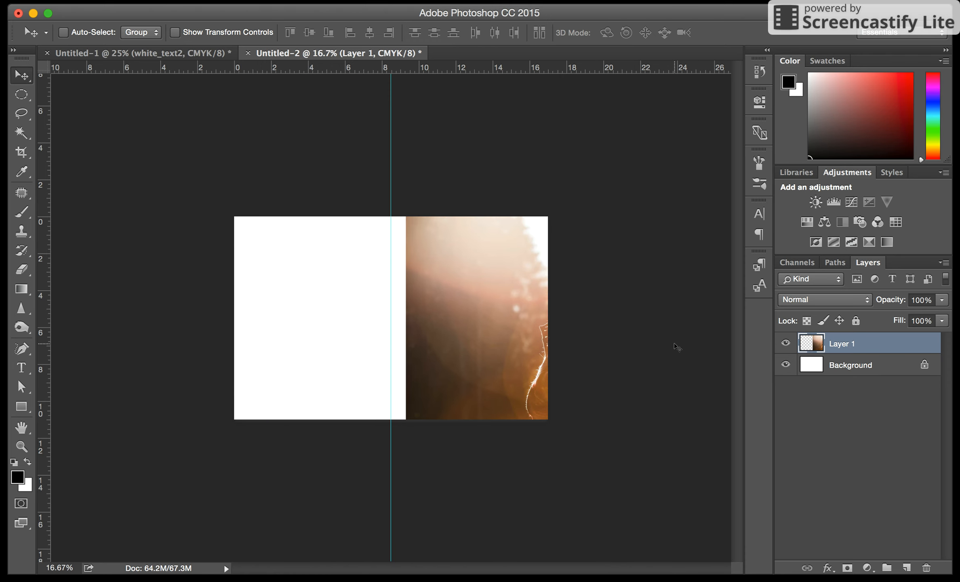
left_click_drag(500, 288, 495, 338)
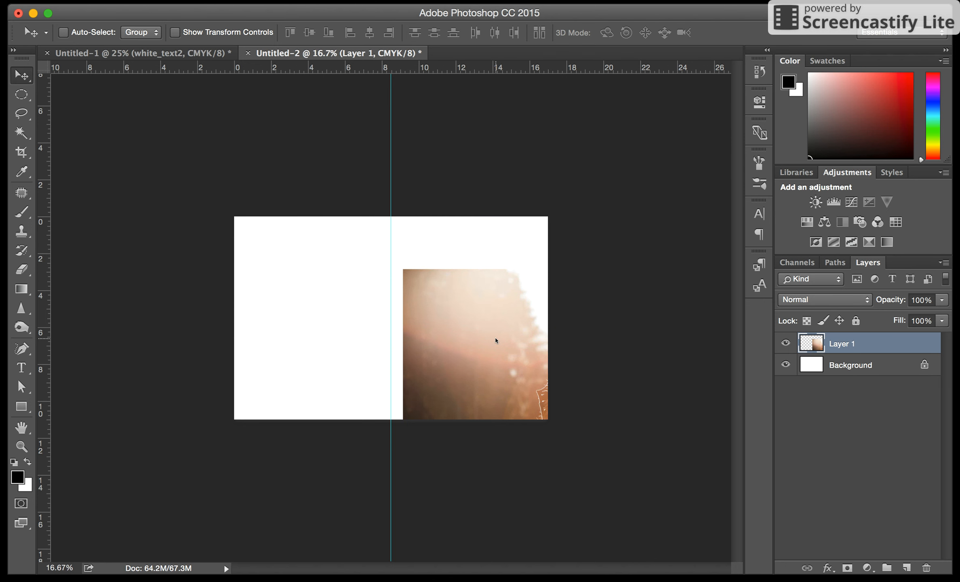
key("m")
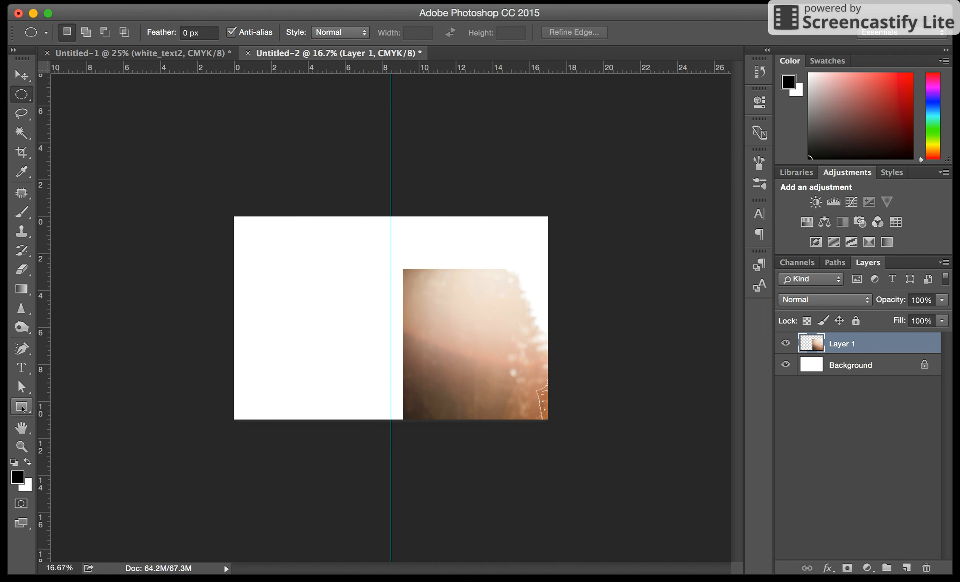
left_click(21, 407)
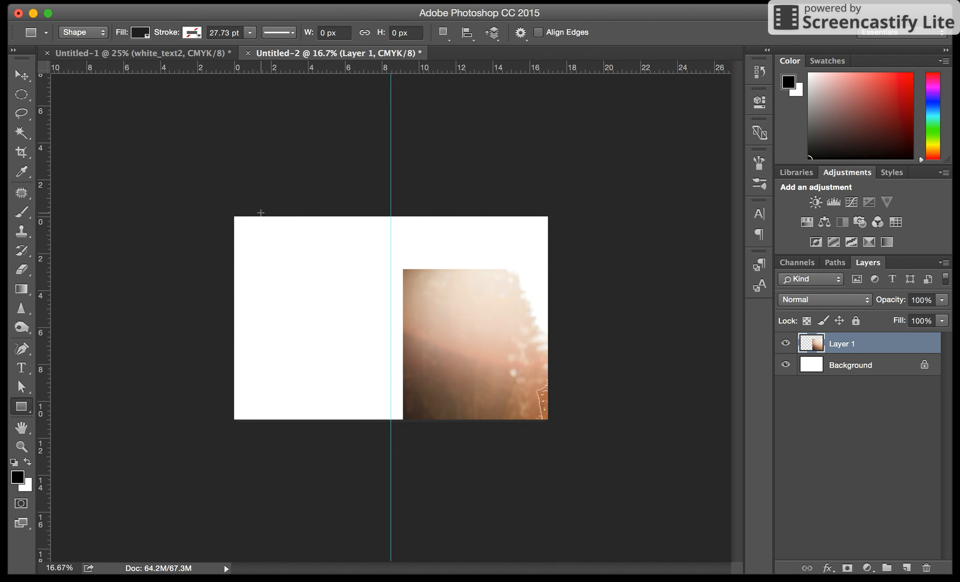
key("super+equal")
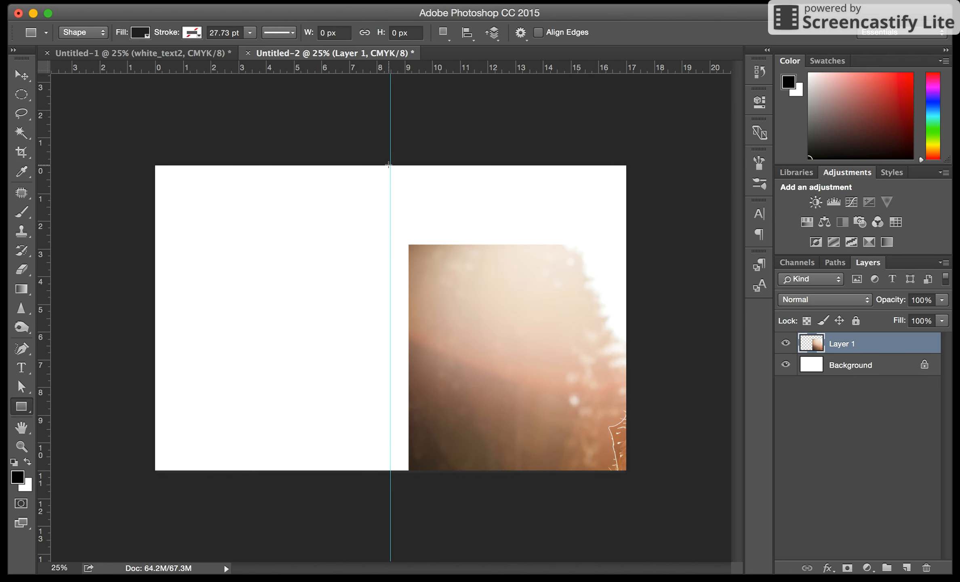
left_click_drag(389, 165, 155, 471)
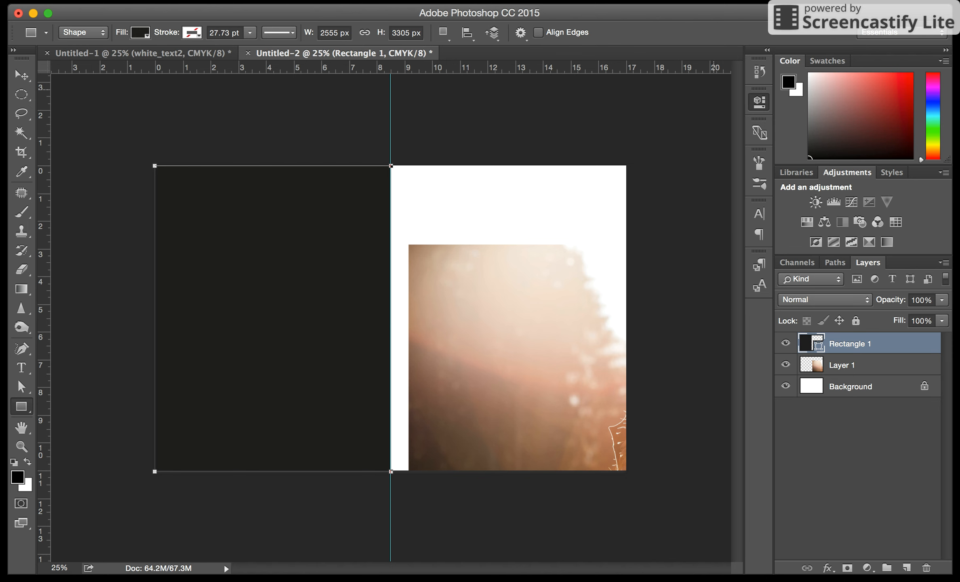
Free-transform the rectangle's upper-left corner outward past the page edges, to about 102.2% width and 102.3% height.
key("v")
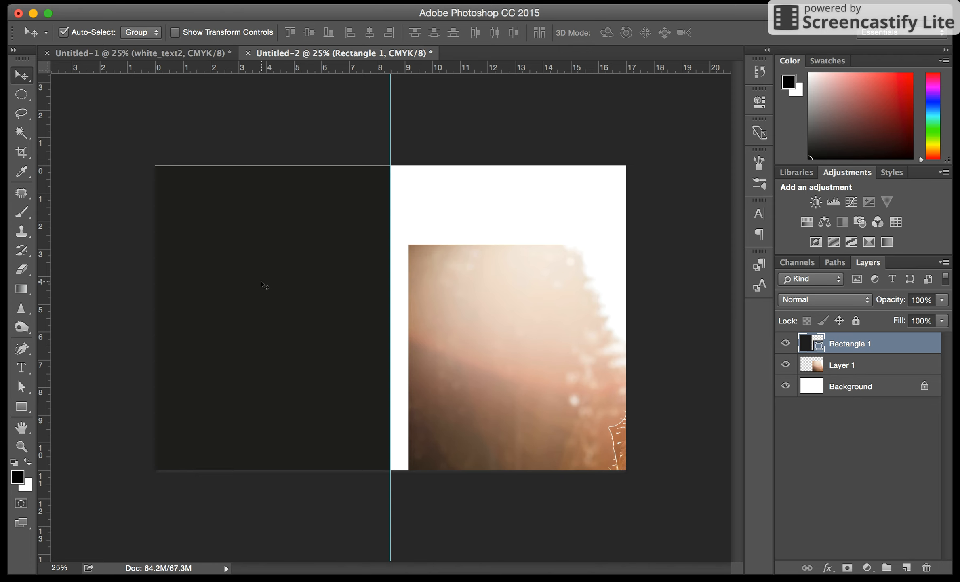
key("super+plus")
key("super+plus")
key("super+plus")
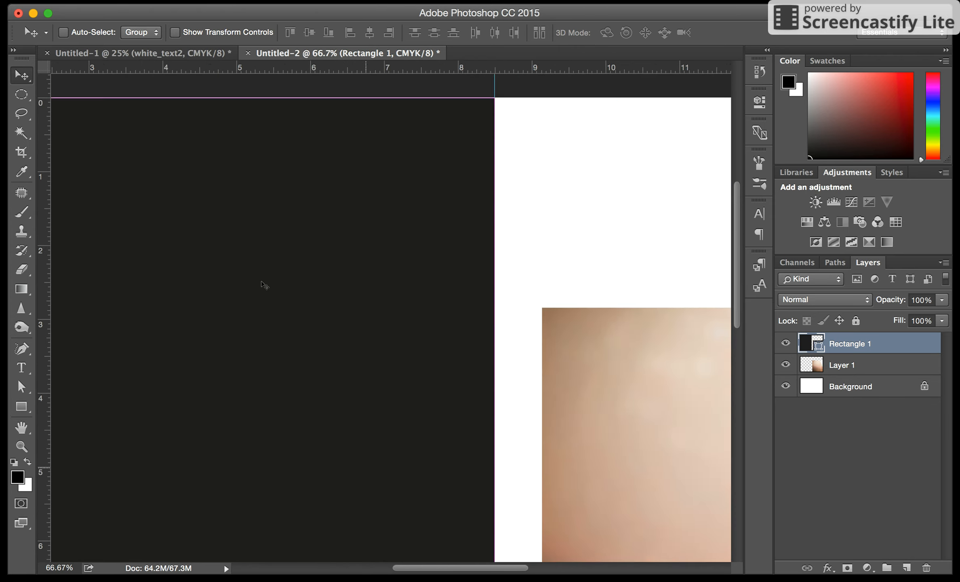
scroll(264, 285, "up", 10)
scroll(263, 285, "left", 8)
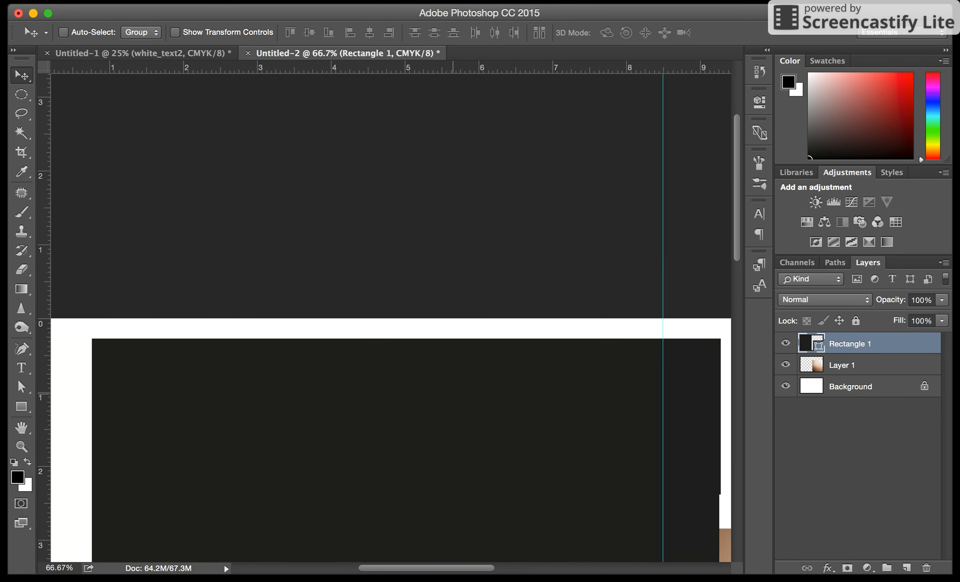
key("super+z")
scroll(453, 394, "left", 8)
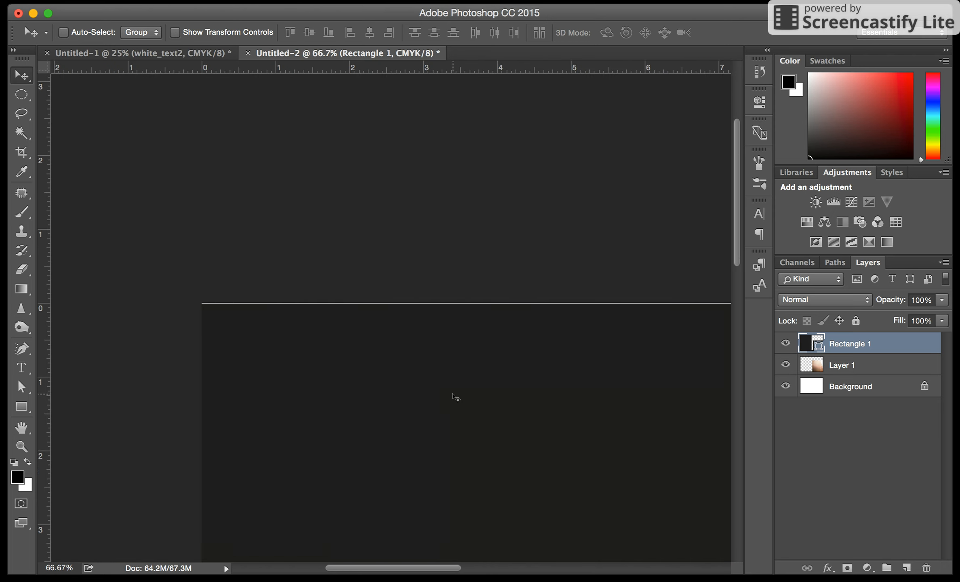
key("super+t")
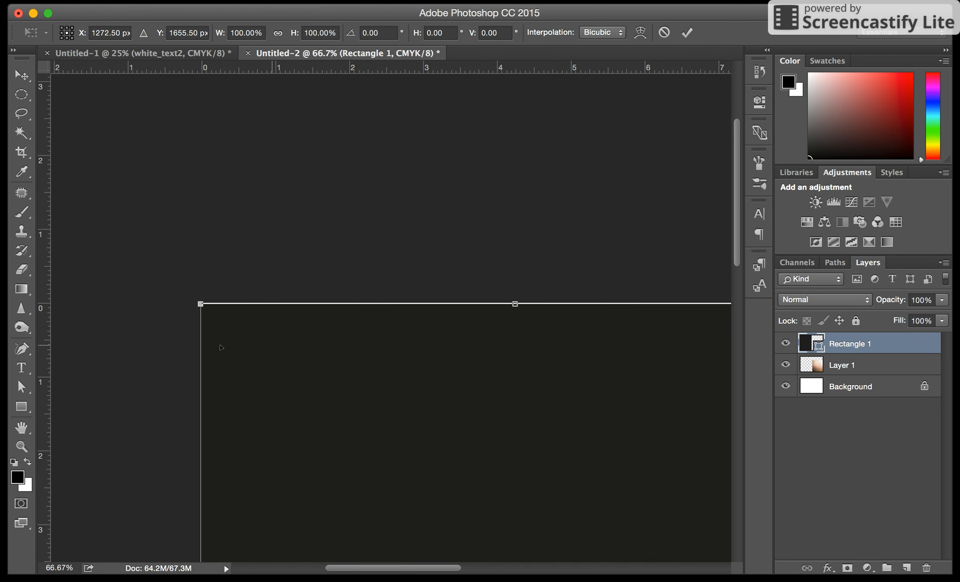
left_click_drag(200, 304, 186, 283)
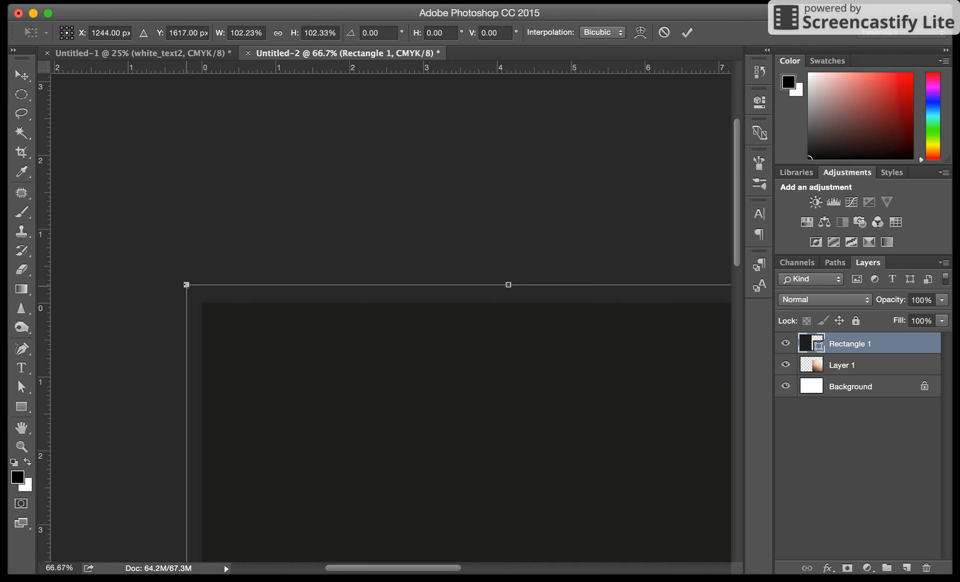
Extend the rectangle's lower-left corner below the page edge, to about 101.7% width and 104.5% height, and apply the transform.
scroll(477, 346, "down", 7)
scroll(477, 347, "right", 1)
scroll(477, 346, "down", 10)
scroll(477, 347, "left", 1)
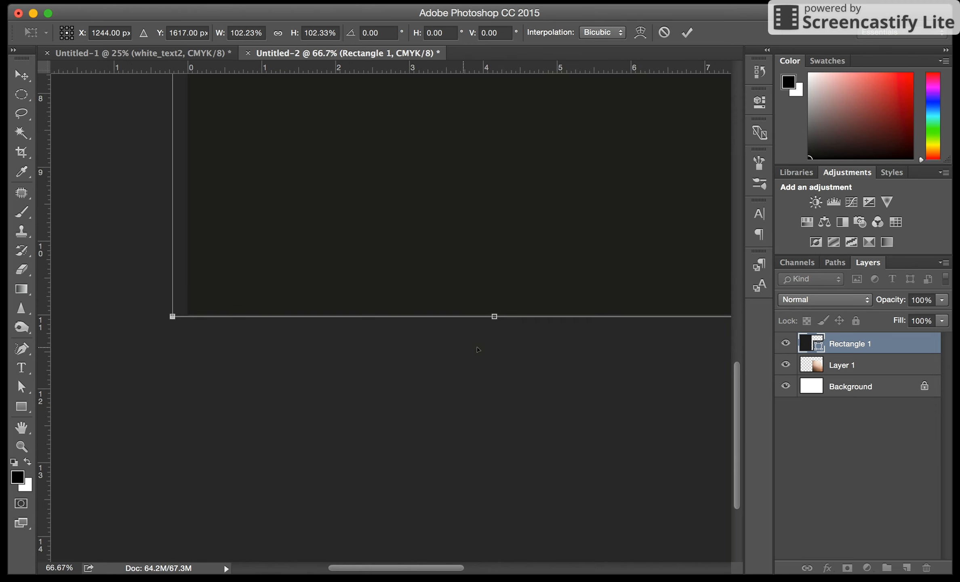
left_click_drag(172, 317, 174, 335)
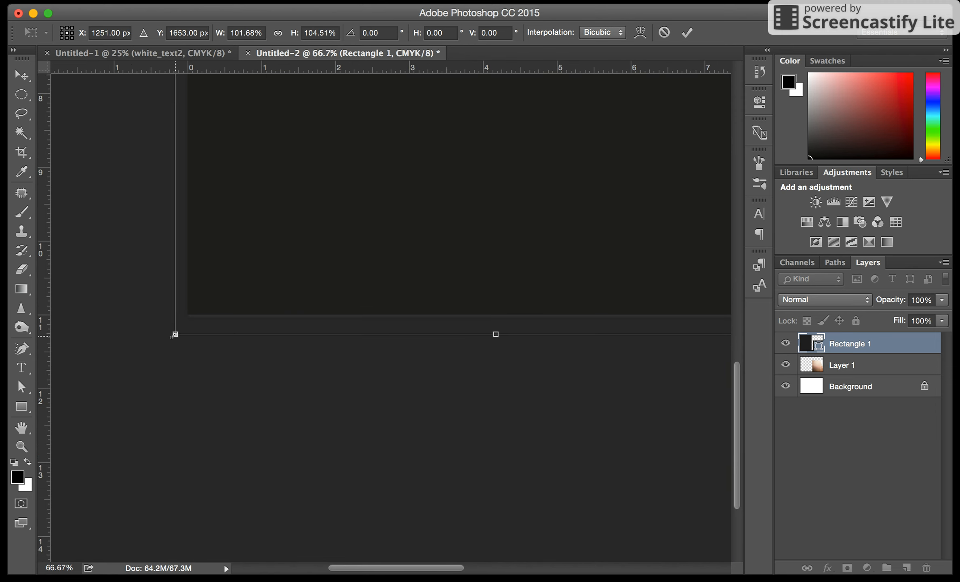
key("Return")
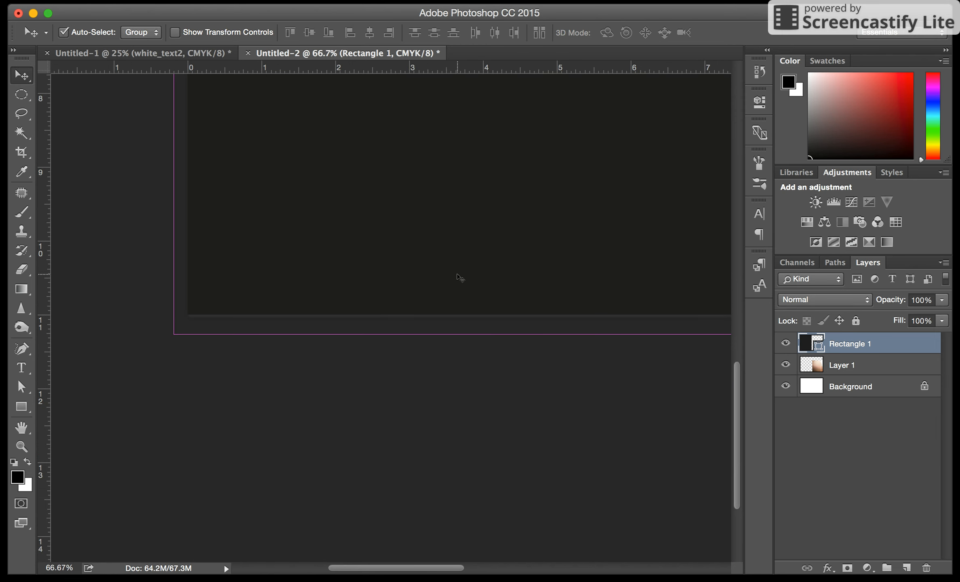
Bring Layer 1 above Rectangle 1 and move the photo over the left page so the hooded woman sits left of the guide.
scroll(459, 277, "down", 5)
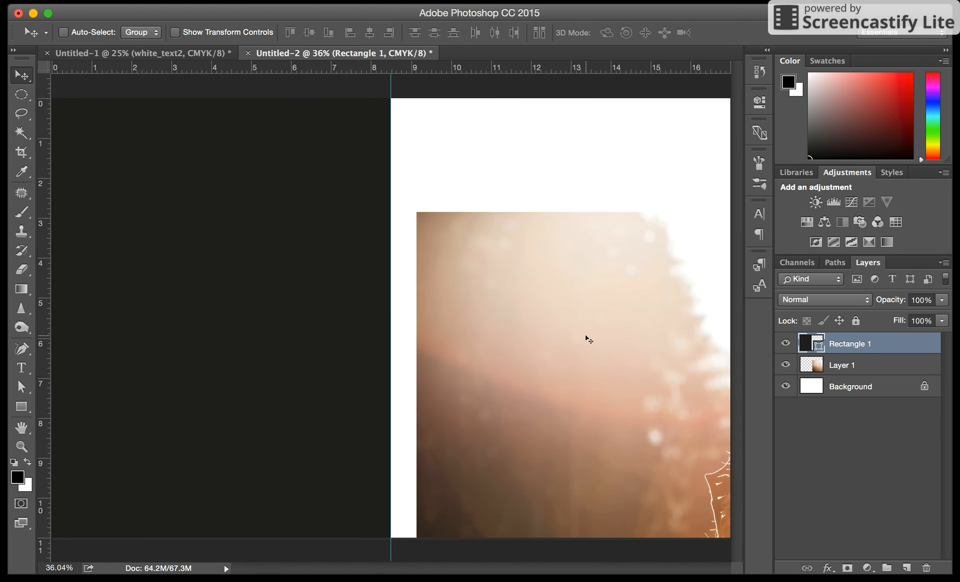
scroll(588, 340, "down", 1)
left_click(850, 364)
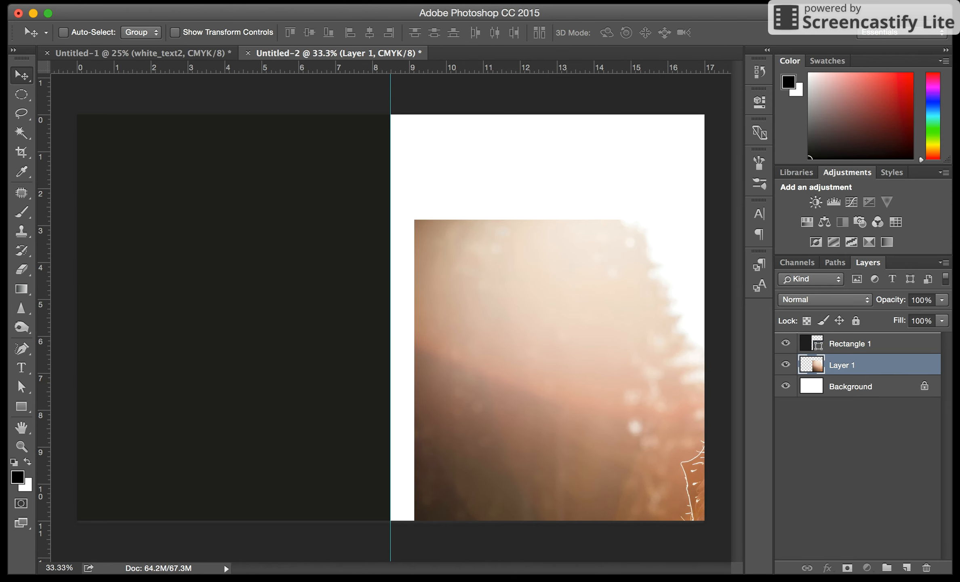
key("super+bracketright")
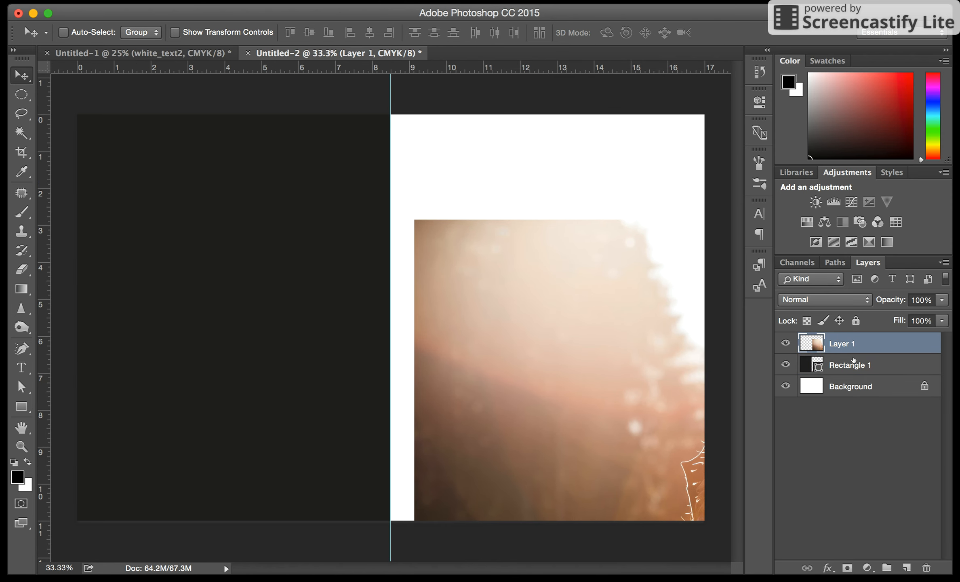
key("super+minus")
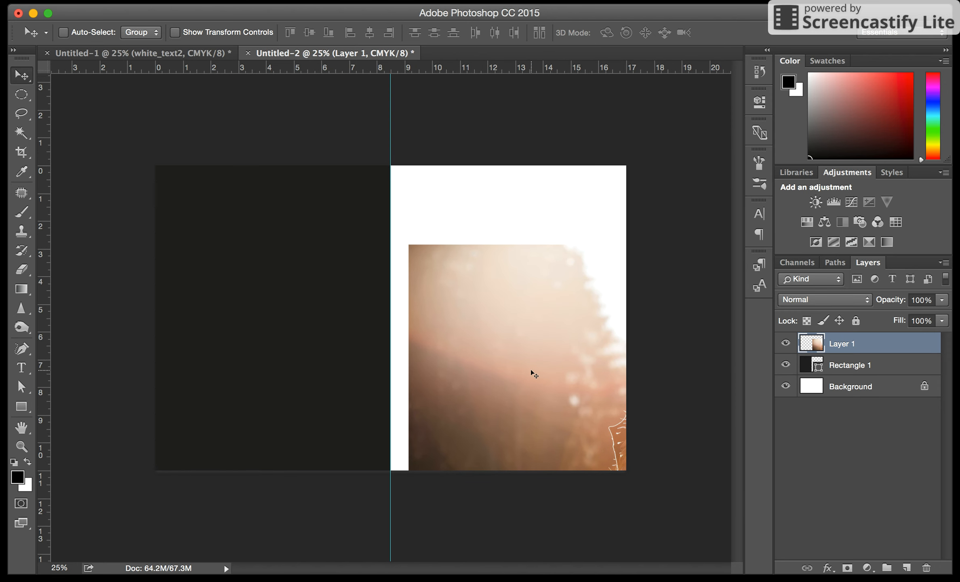
left_click_drag(531, 370, 122, 268)
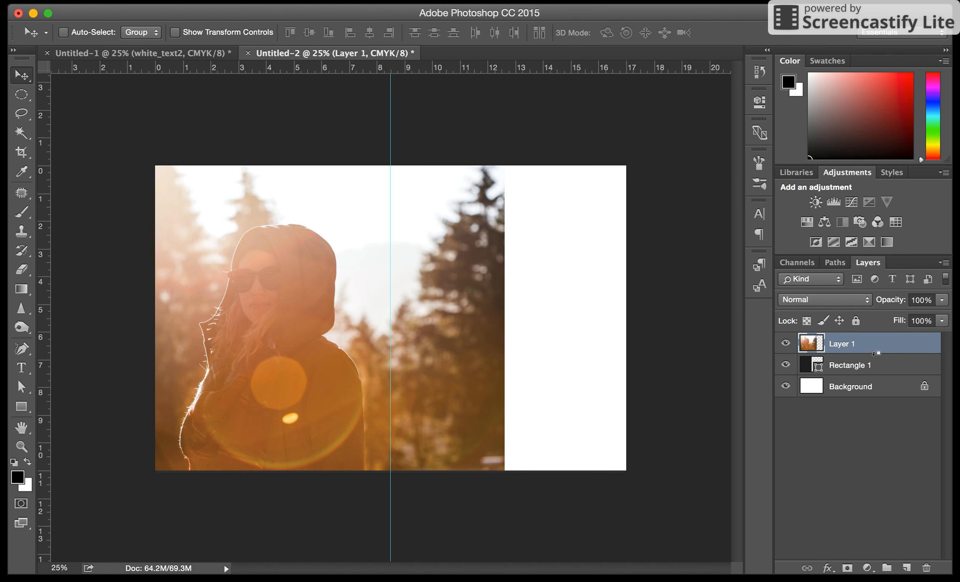
Clip the Layer 1 photo to Rectangle 1 so it fills only the left page.
left_click(875, 353, "alt")
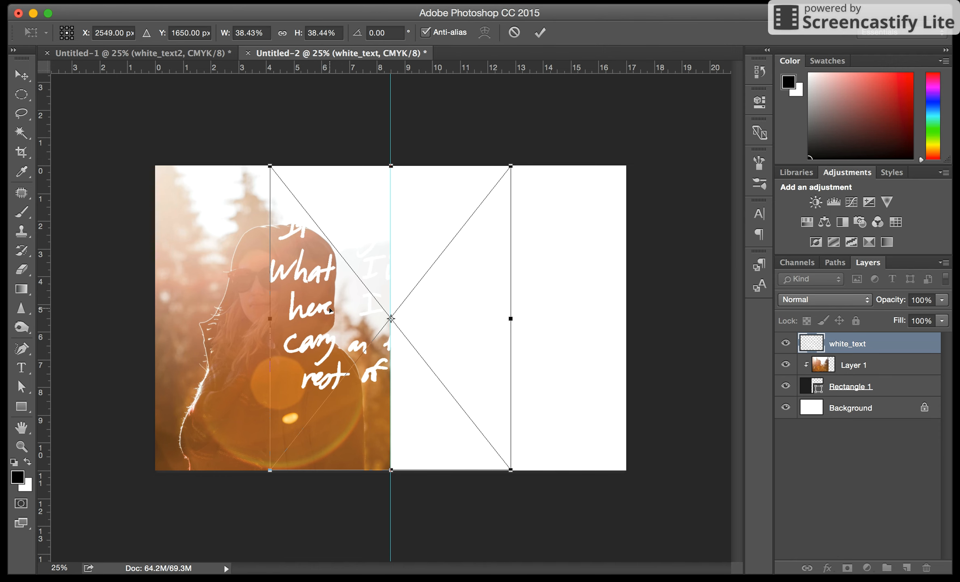
Place the white_text handwritten quote over the hooded woman, scaled to about 22.9%, and apply the transform.
left_click_drag(330, 309, 239, 393)
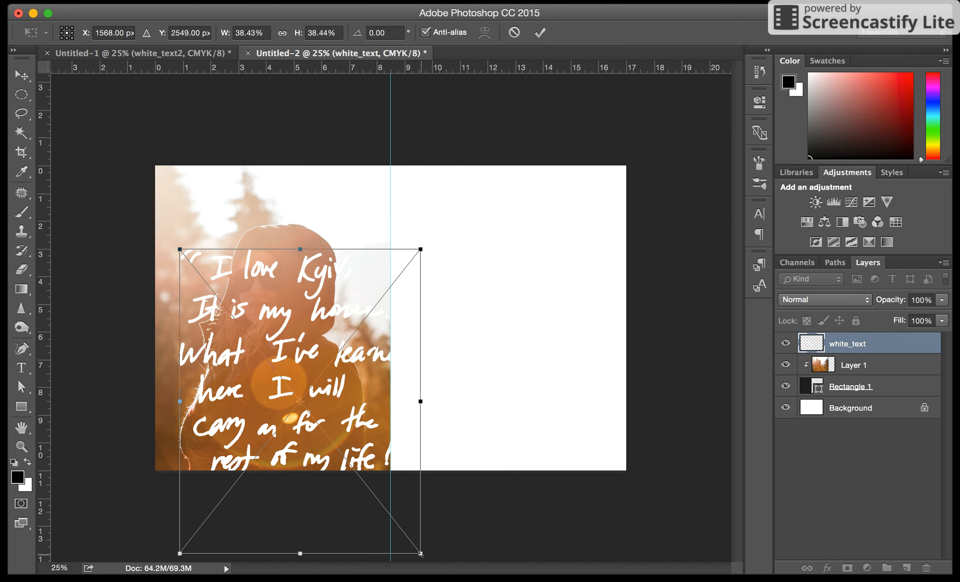
left_click_drag(421, 553, 306, 443)
left_click_drag(272, 337, 293, 336)
left_click_drag(293, 338, 299, 339)
key("Return")
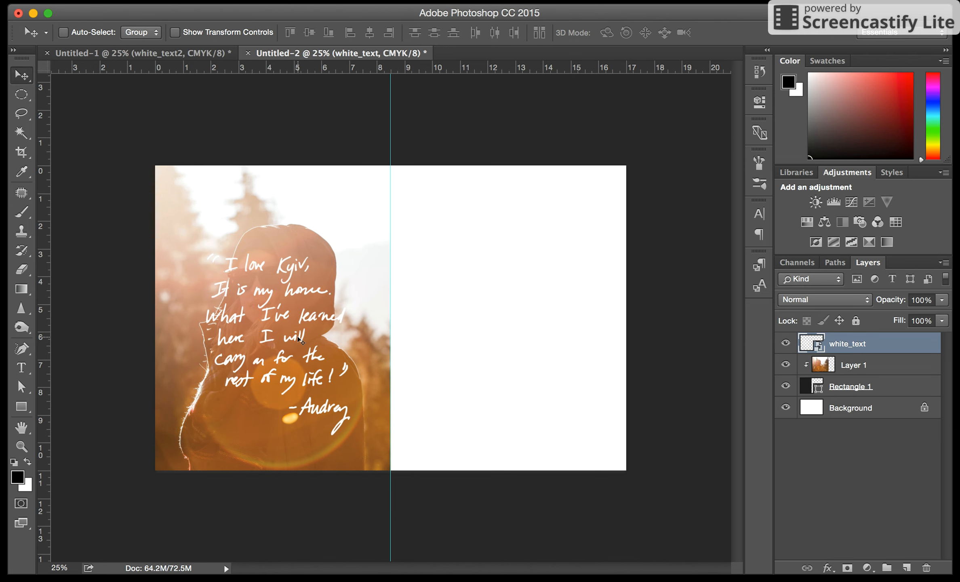
Enlarge the handwritten quote to about 26.4% and reposition it over the hooded woman on the left page.
key("super+t")
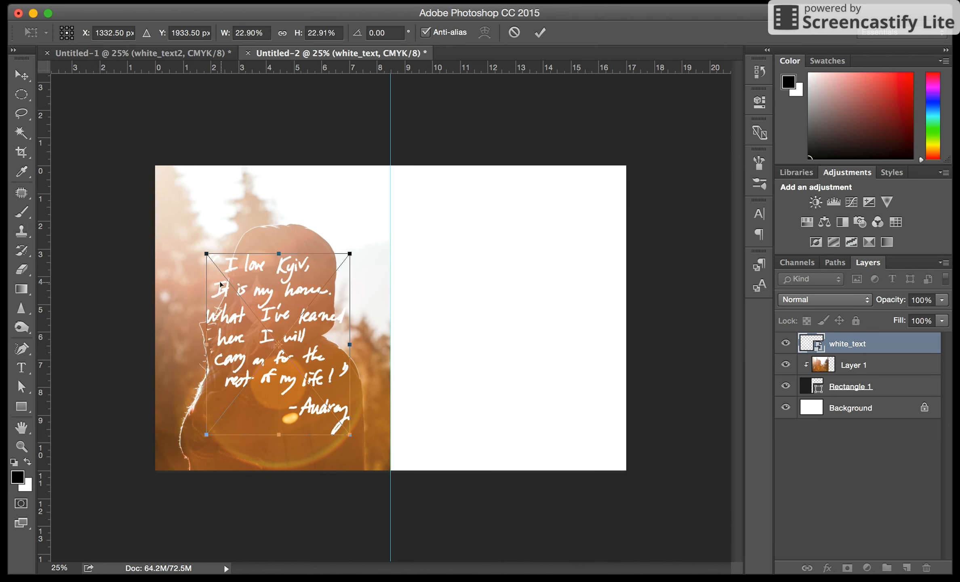
left_click_drag(207, 253, 185, 226)
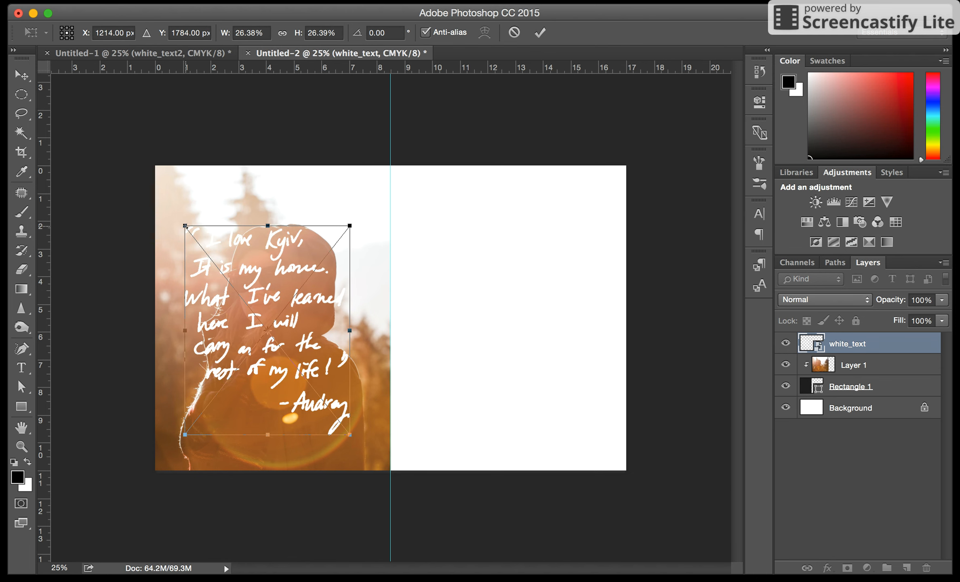
left_click_drag(276, 293, 278, 296)
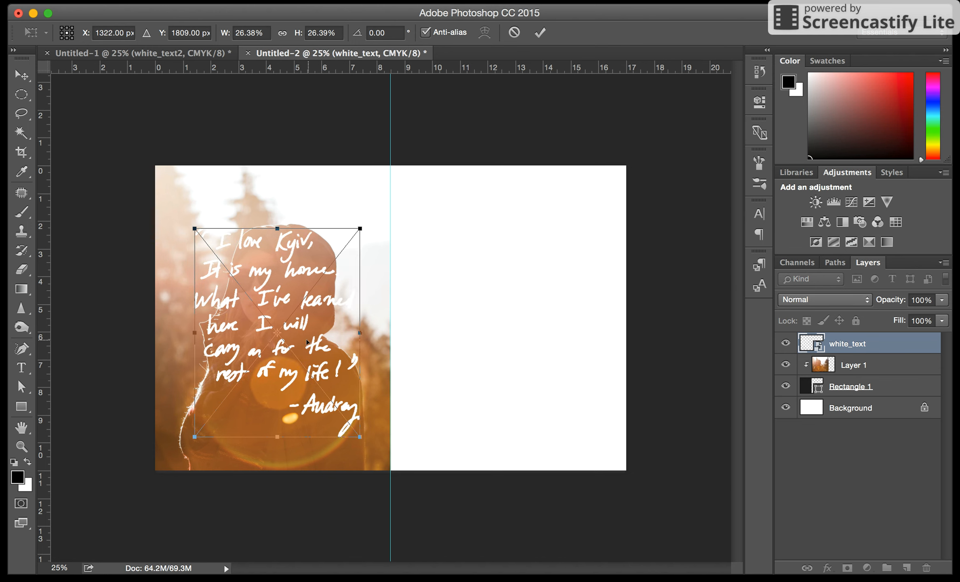
key("Return")
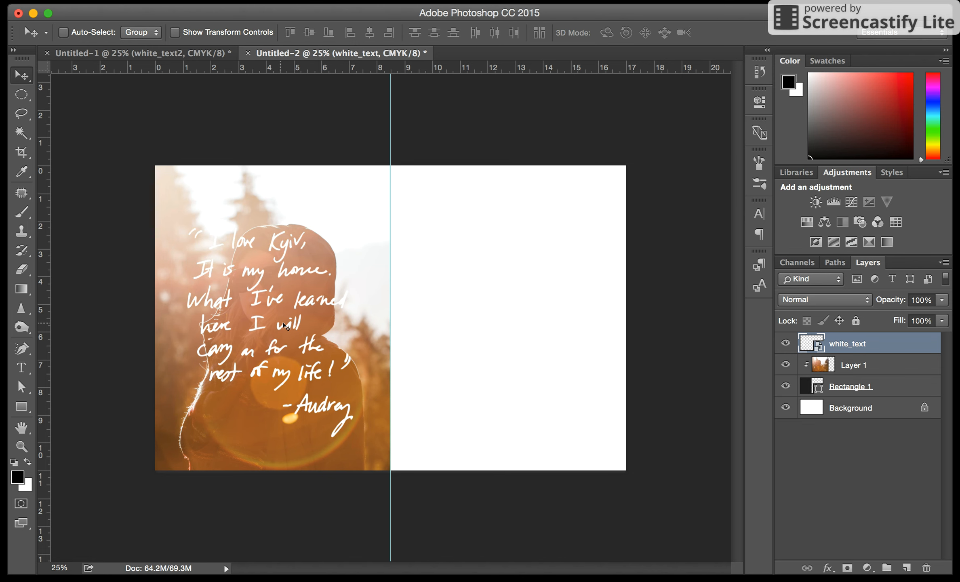
left_click_drag(283, 328, 304, 301)
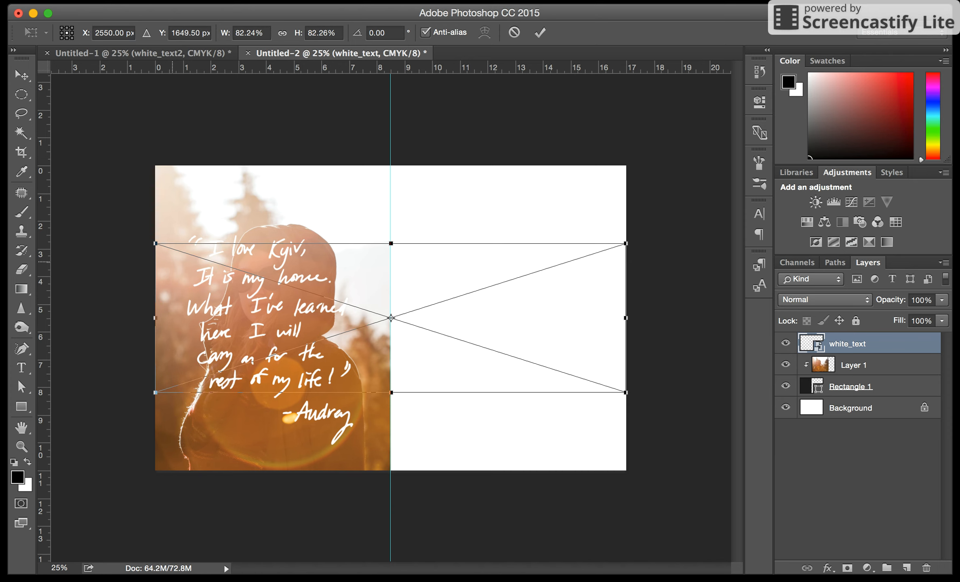
Place white_text2 on the upper part of the right page, scaled to about 32.1% at X 3783 px, Y 1069.5 px.
left_click_drag(334, 358, 297, 306)
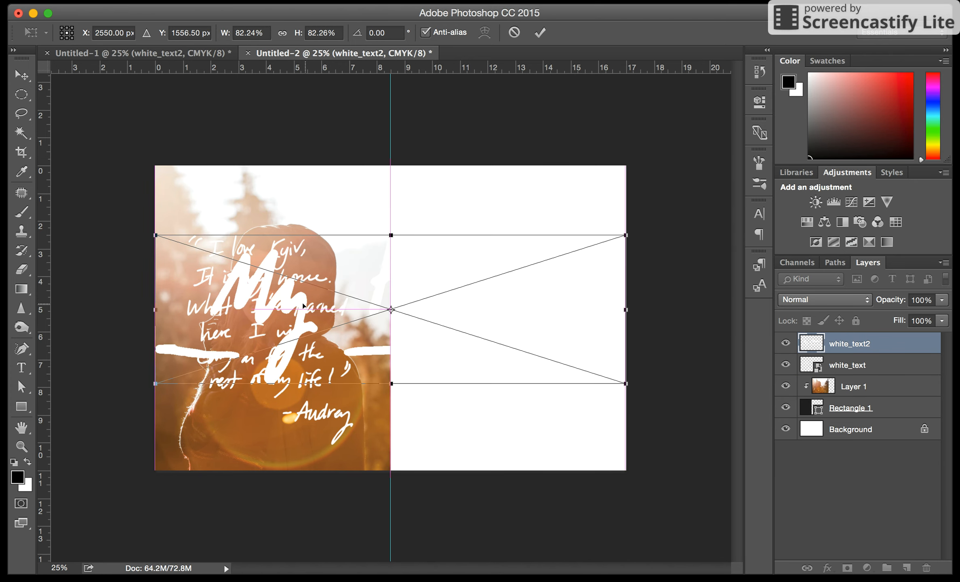
left_click_drag(156, 383, 440, 298)
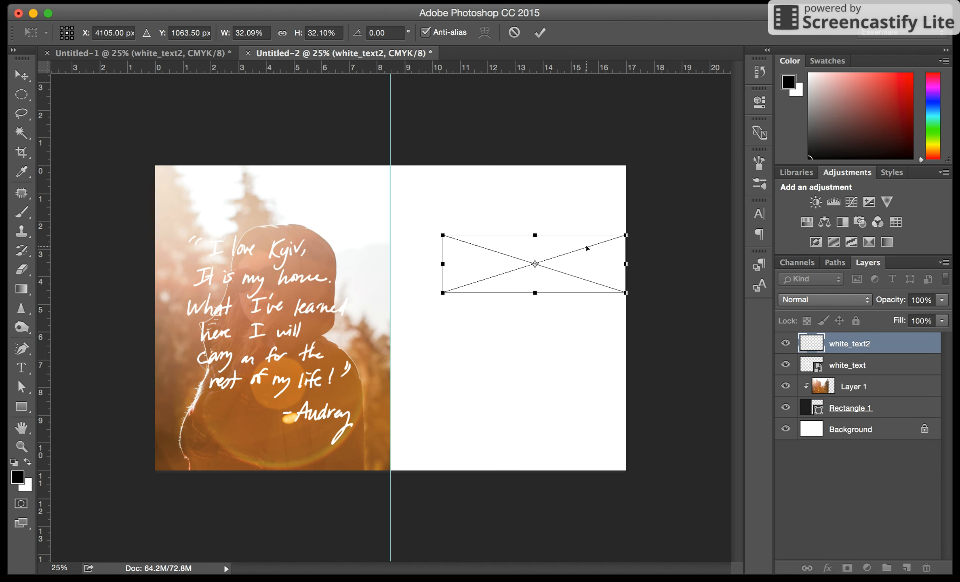
left_click_drag(586, 247, 557, 251)
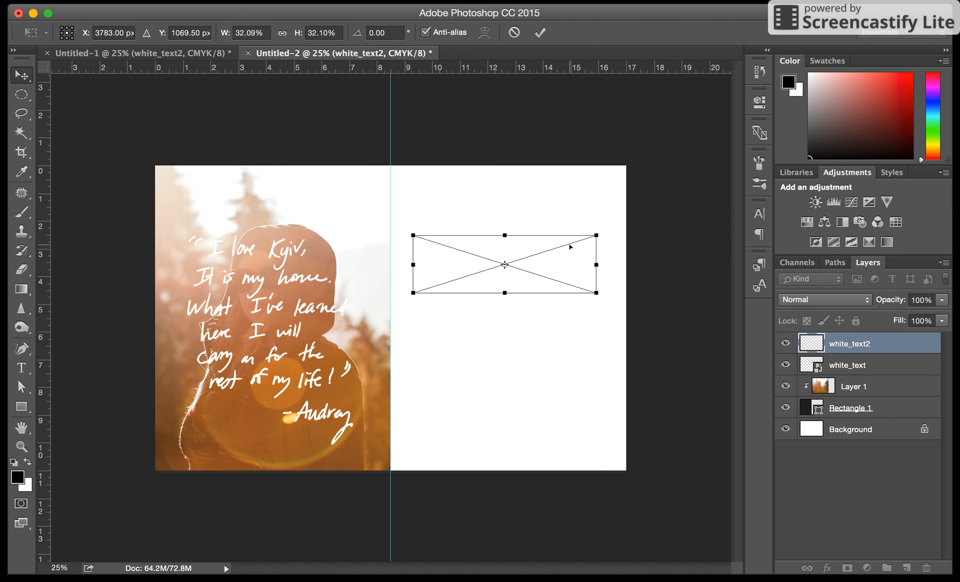
key("Return")
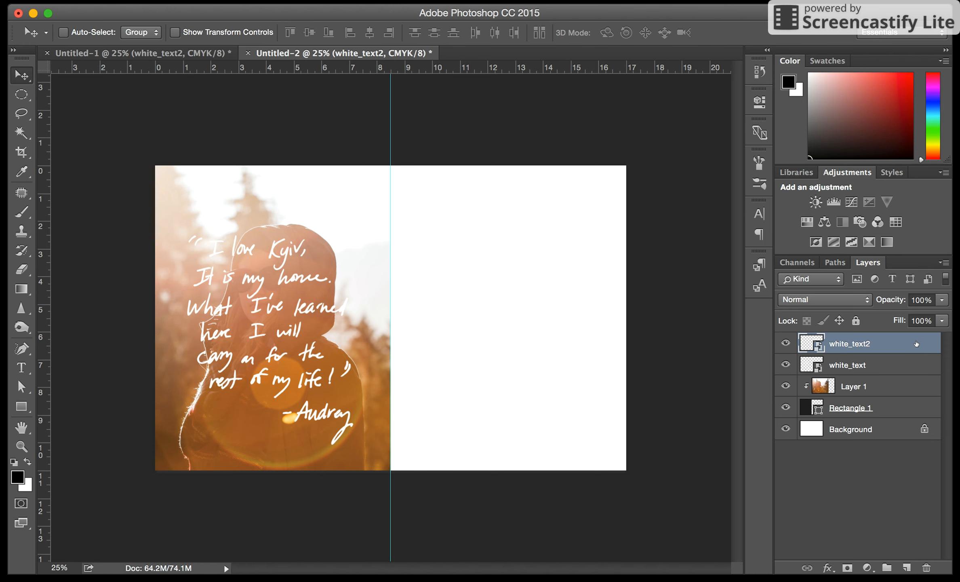
Give white_text2 a black Color Overlay and toggle the effect off and on to compare.
key("h")
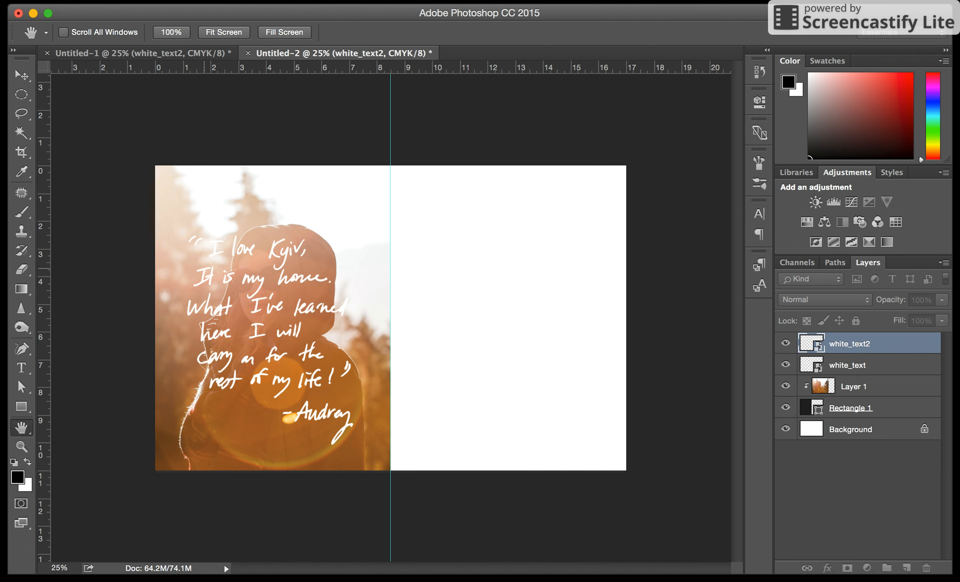
left_click(246, 267)
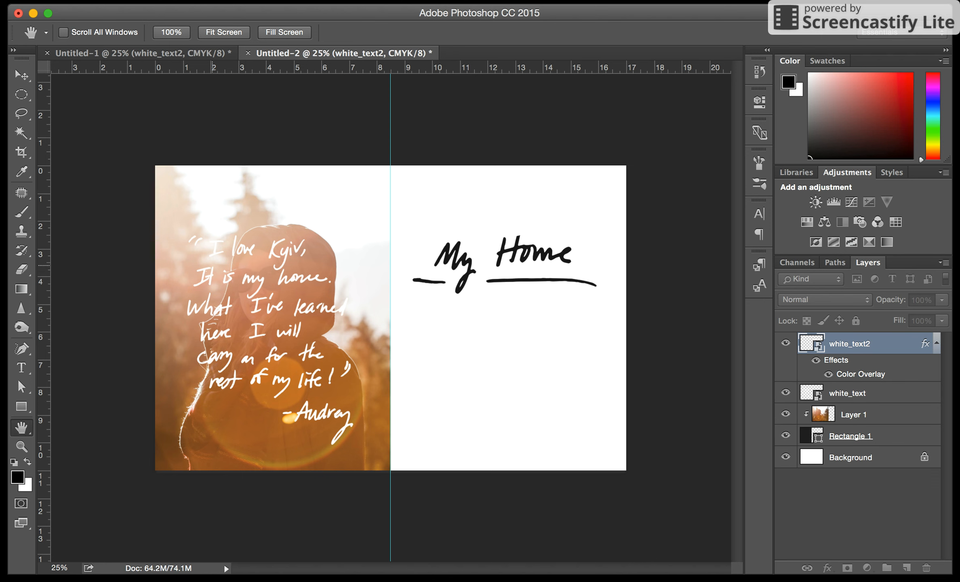
left_click(828, 374)
left_click(828, 374)
left_click(828, 374)
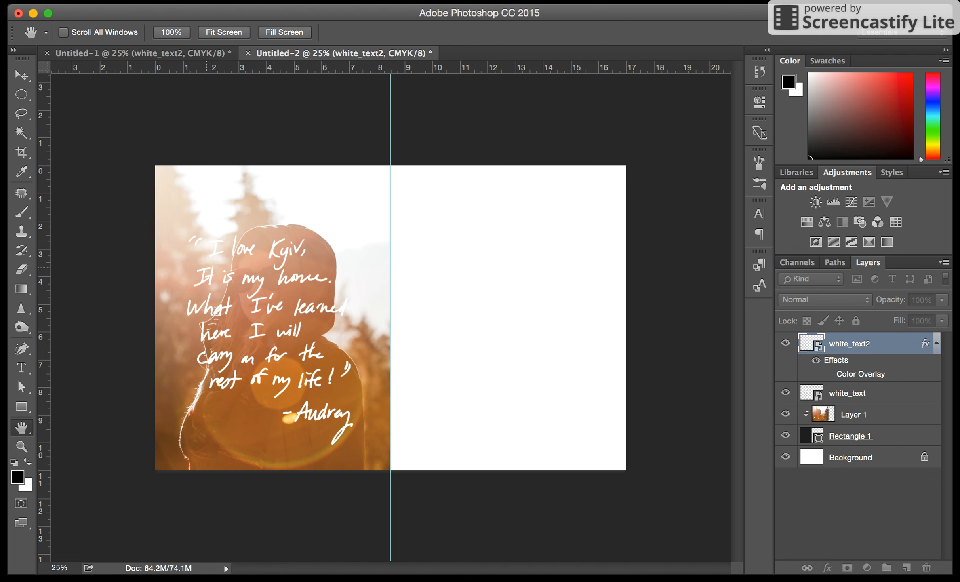
left_click(829, 374)
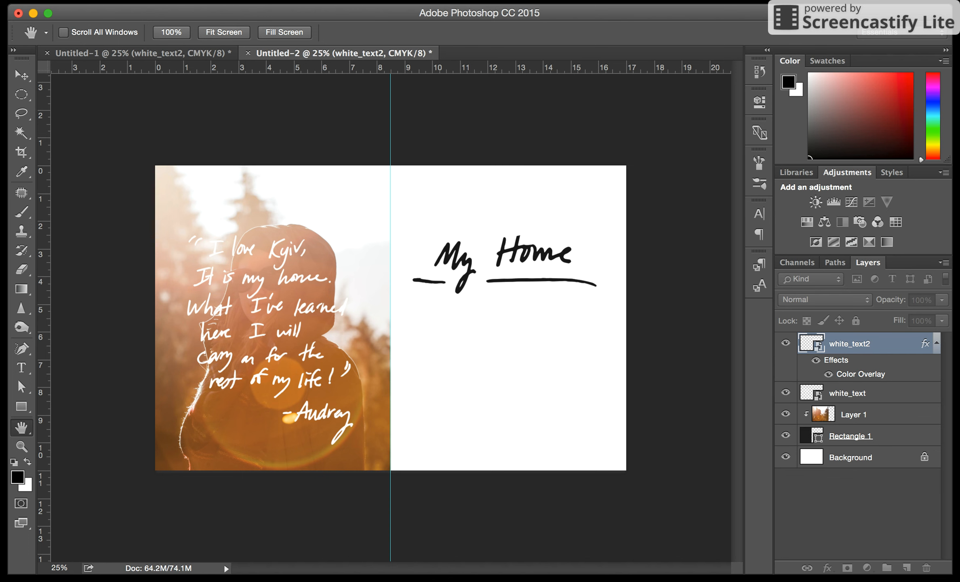
key("i")
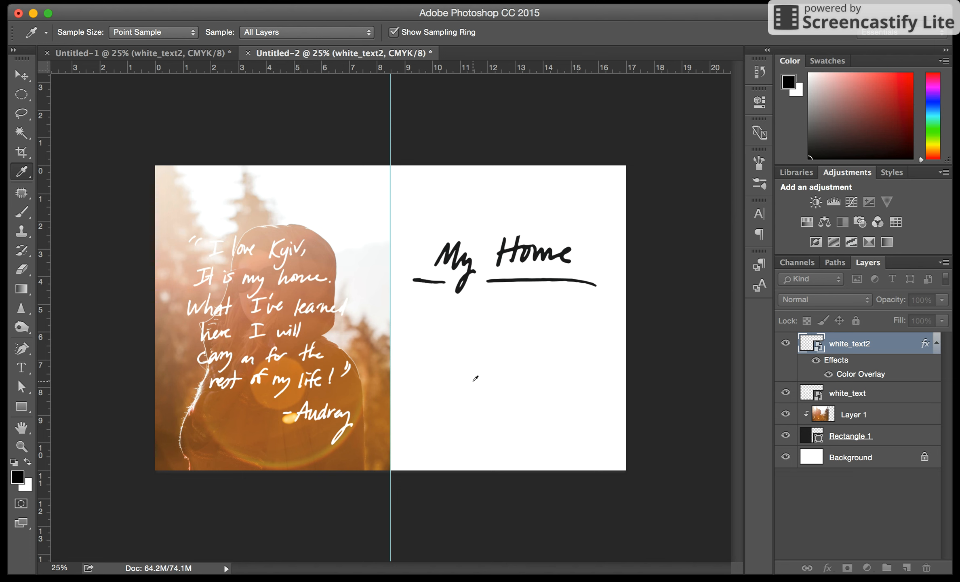
key("h")
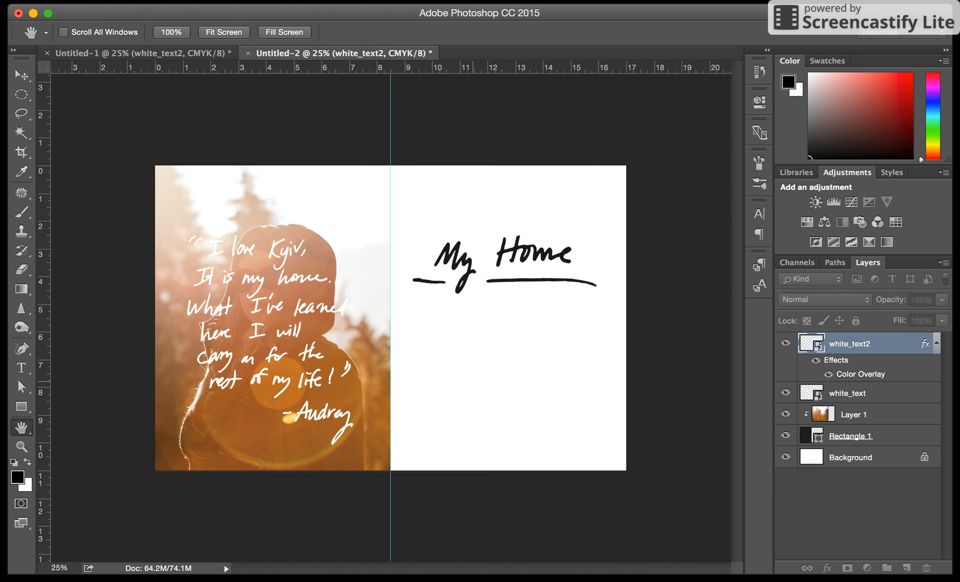
Scale the My Home title down to about 20.6% and move it near the horizontal middle of the right page.
key("v")
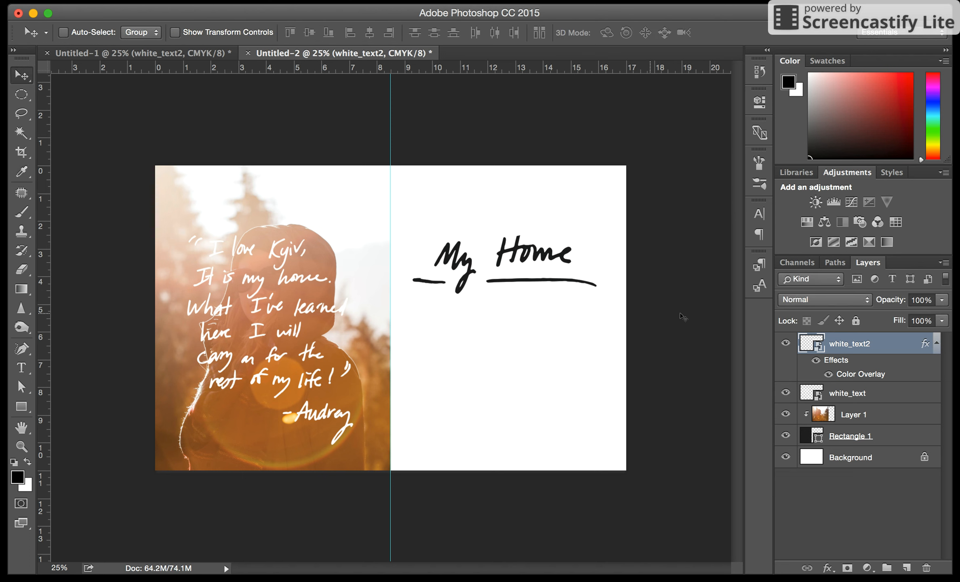
key("super+s")
key("super+t")
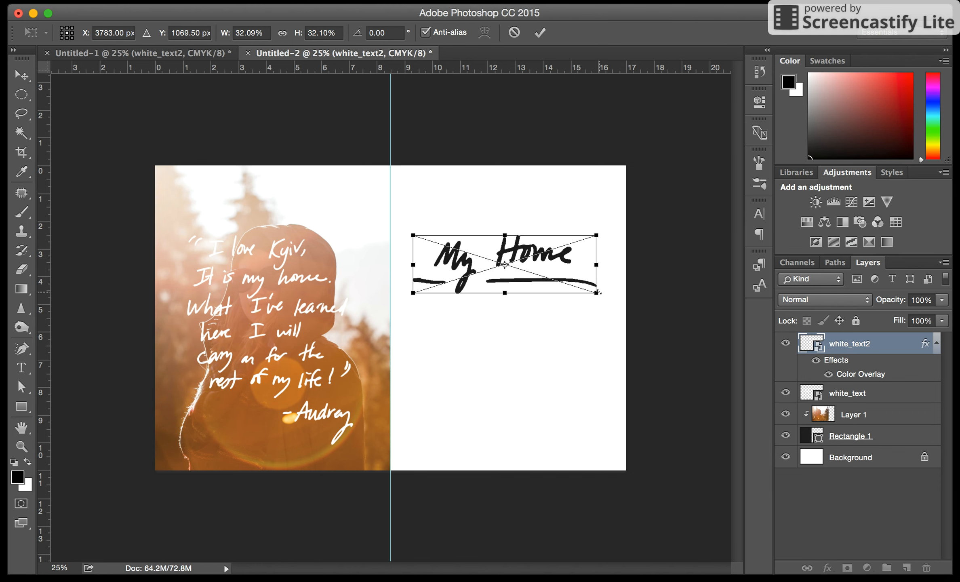
left_click_drag(596, 291, 531, 273)
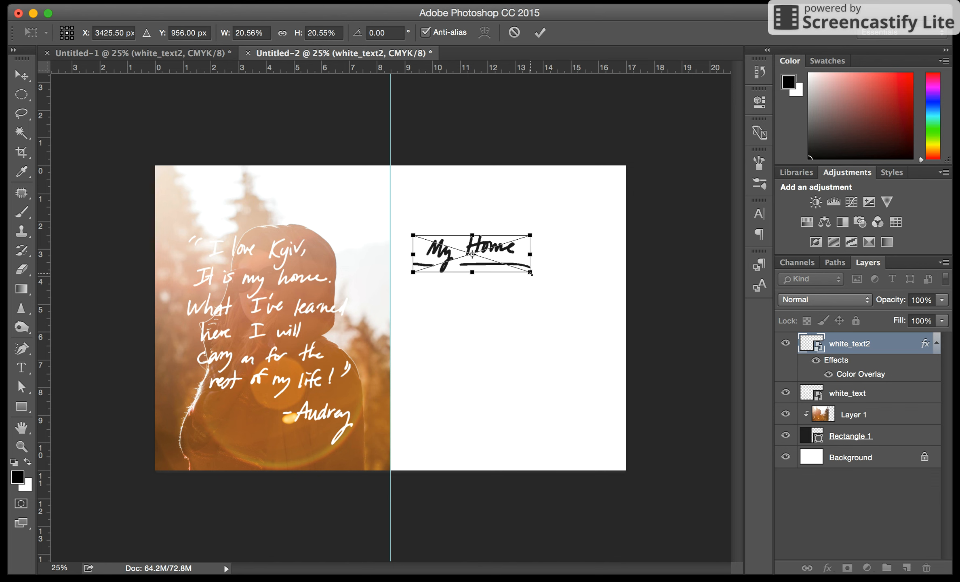
key("Return")
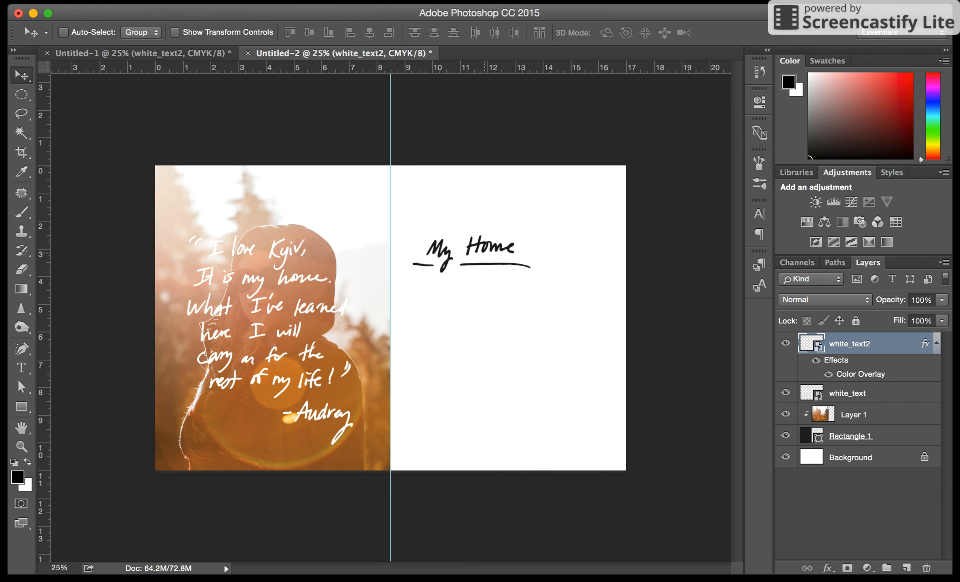
left_click_drag(485, 243, 518, 260)
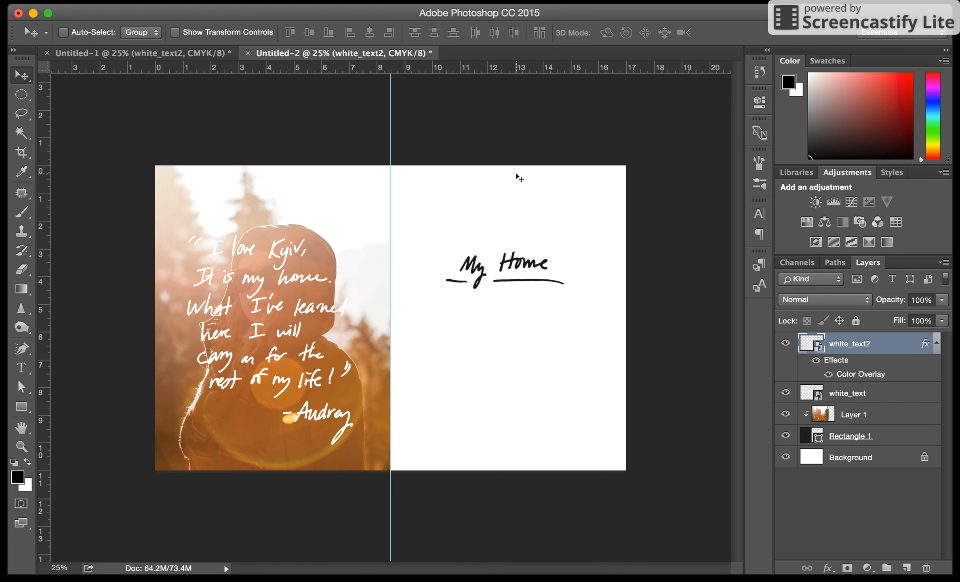
Draw a helper rectangle of about 2544 × 945 px spanning the right page's full width along its top edge.
key("super+equal")
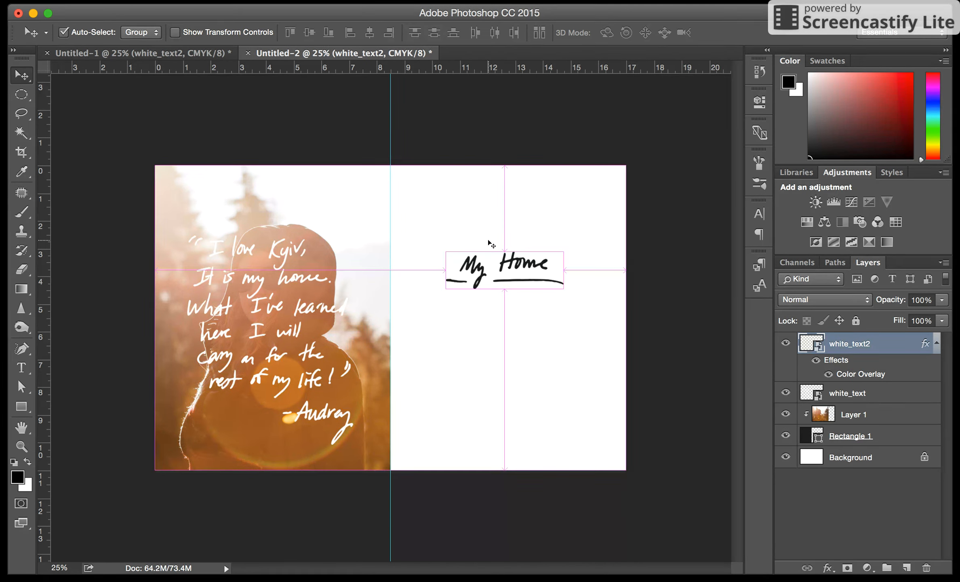
key("u")
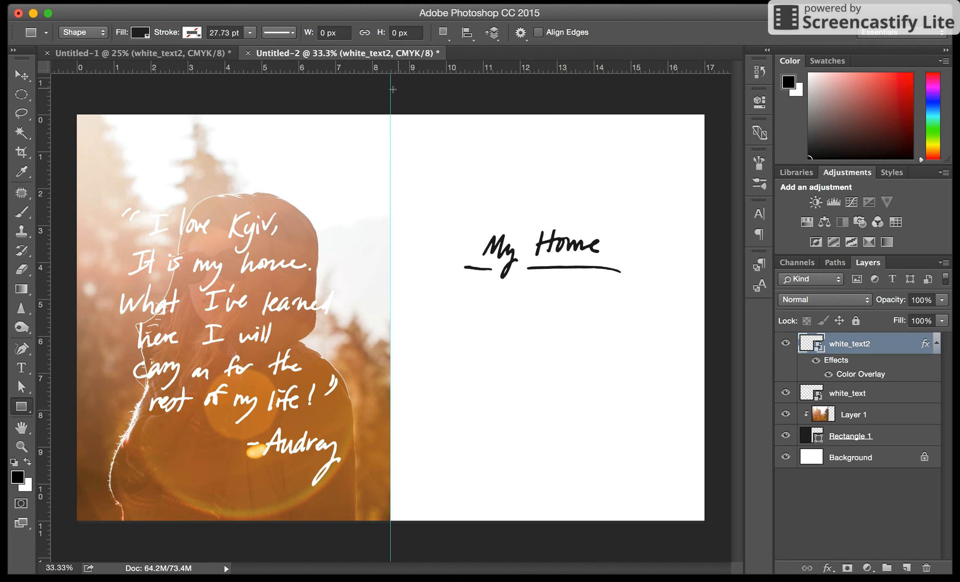
left_click_drag(390, 114, 704, 230)
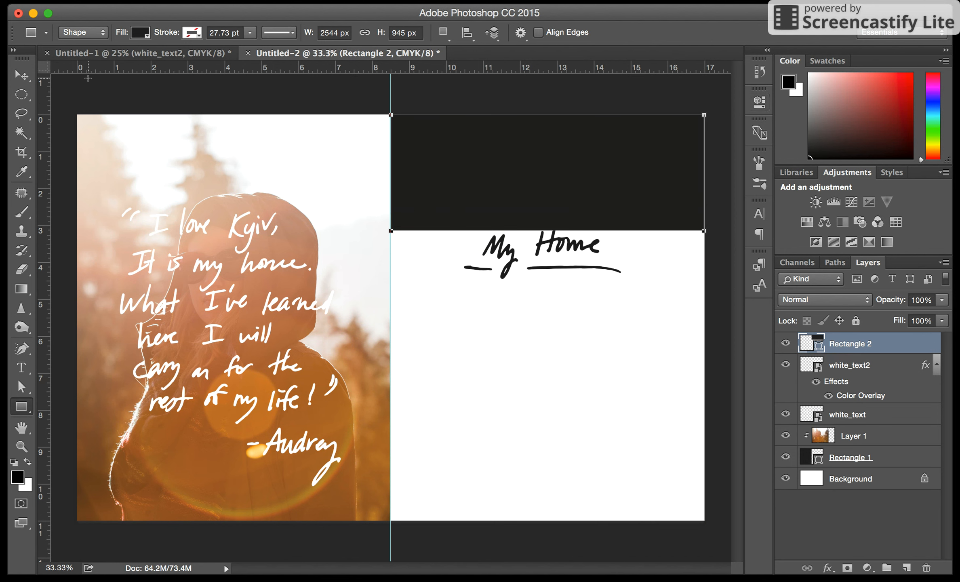
key("Return")
key("space")
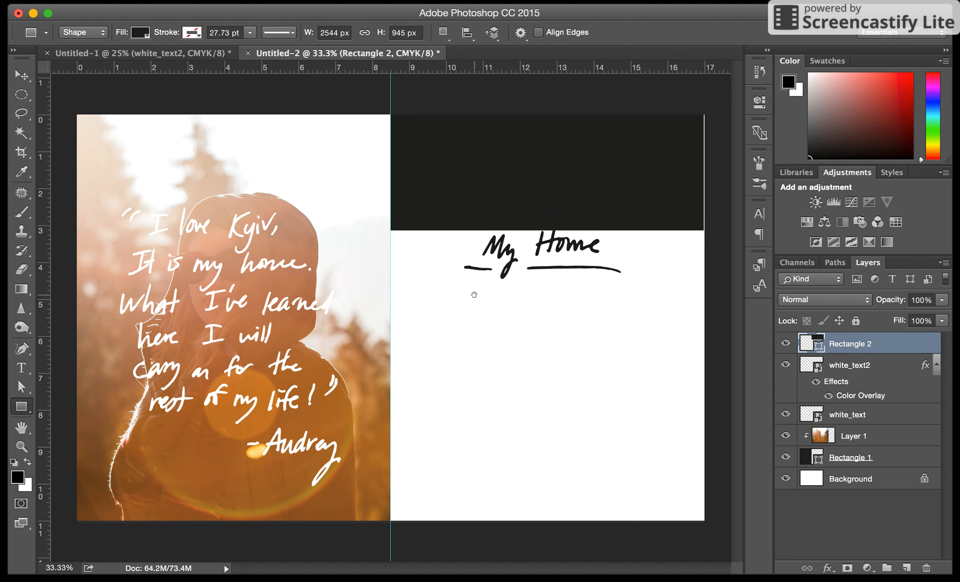
Show the helper rectangle's transform centre, place a vertical guide through it, and delete the rectangle.
key("z")
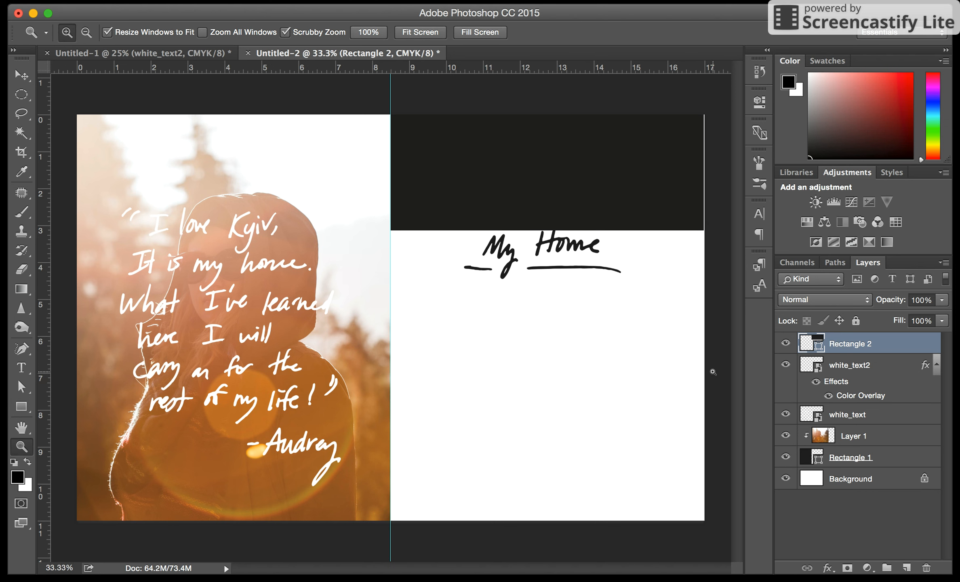
key("super+t")
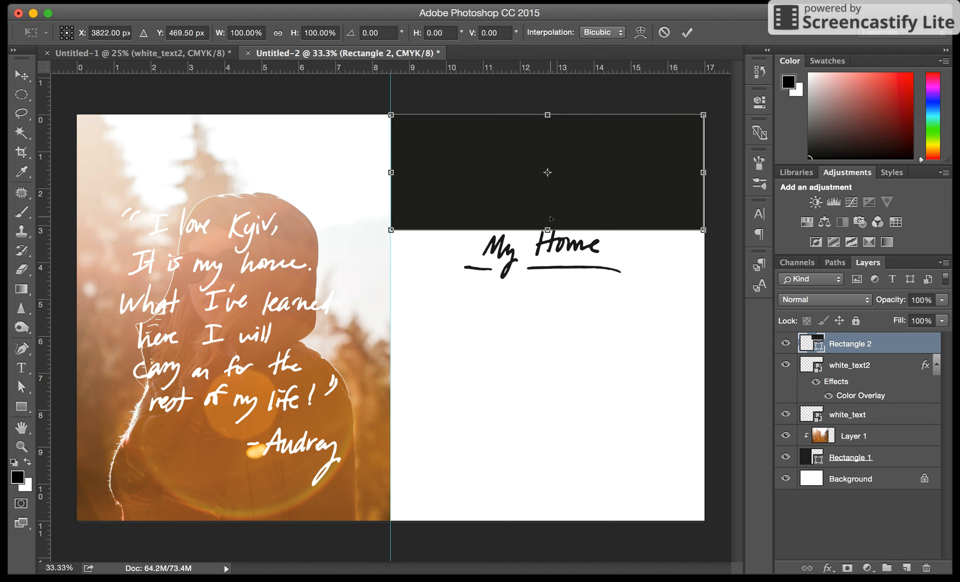
left_click_drag(44, 203, 548, 140)
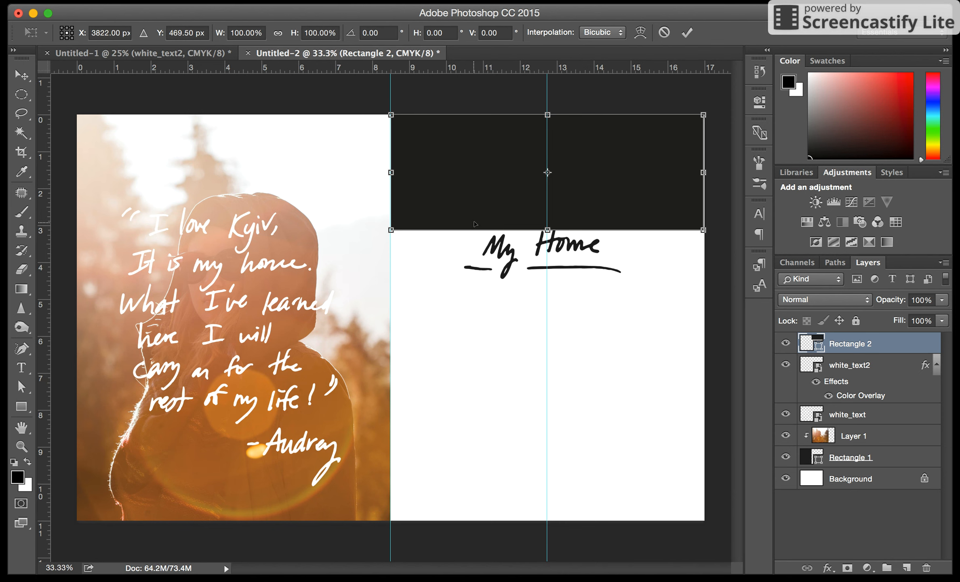
key("Return")
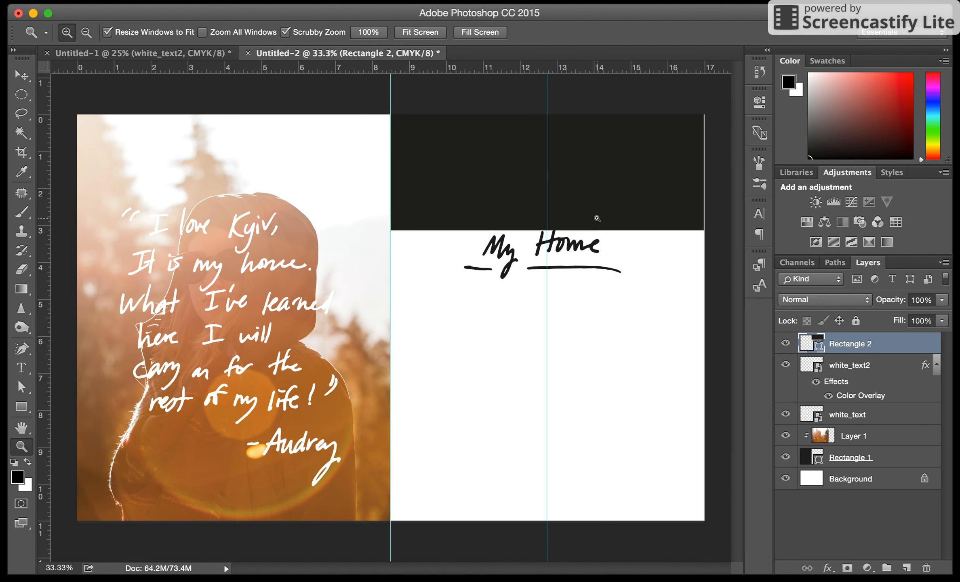
key("Delete")
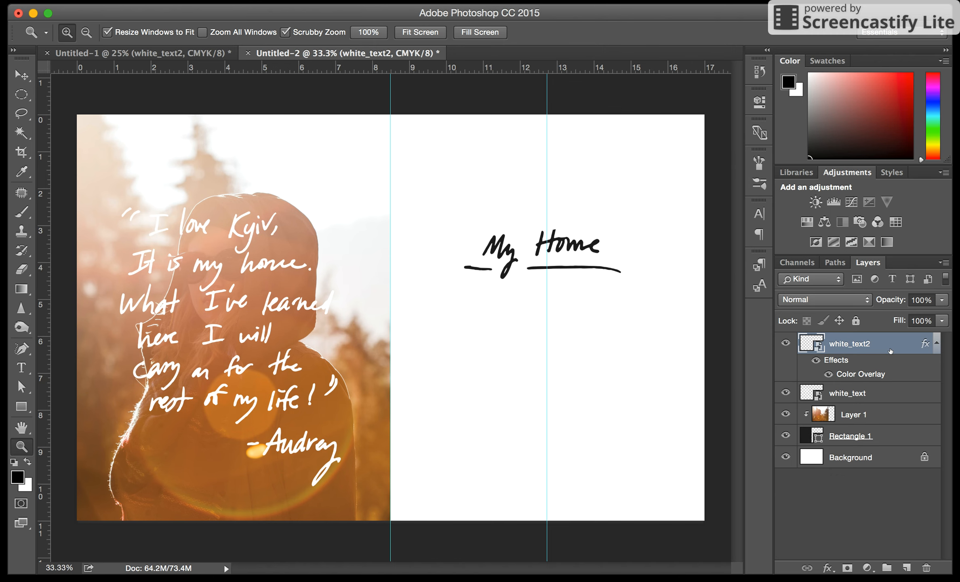
Move the My Home title slightly right until its transform centre sits on the right page's vertical centre guide.
key("super+t")
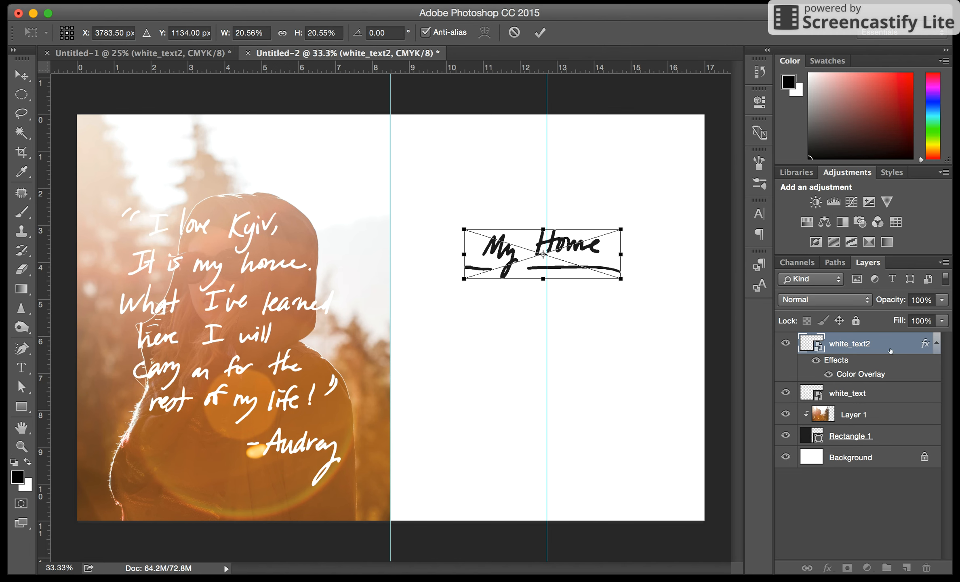
key("super+plus")
key("super+plus")
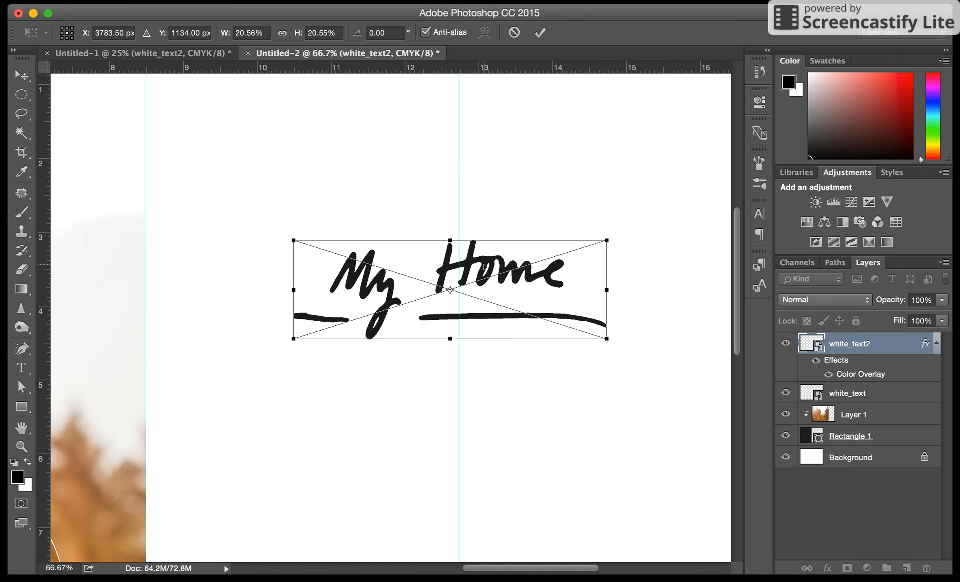
left_click_drag(484, 267, 491, 267)
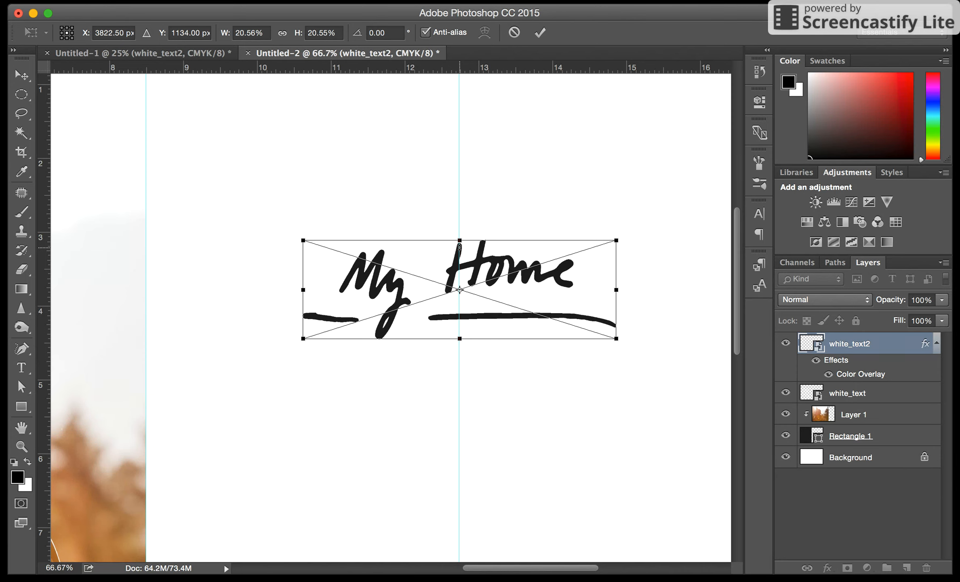
key("z")
key("super+0")
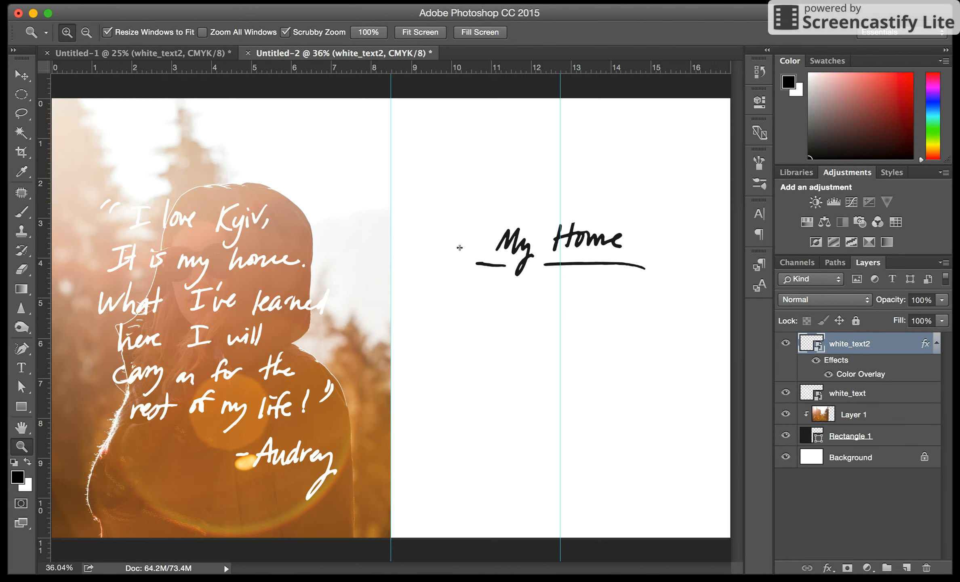
Add a wide centred text box below the My Home title with Lorem ipsum filler, trimmed to end at "dicta sunt".
key("t")
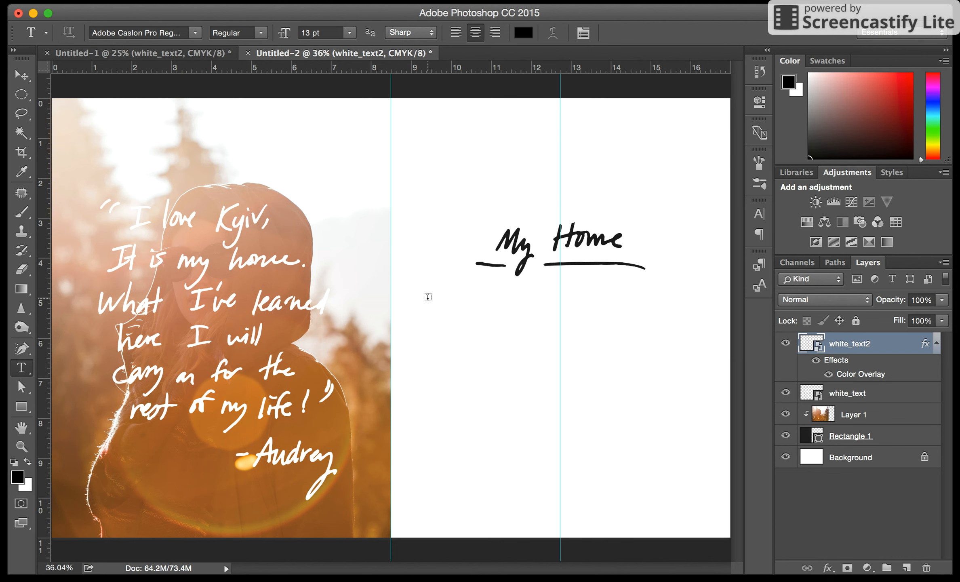
left_click_drag(428, 297, 697, 449)
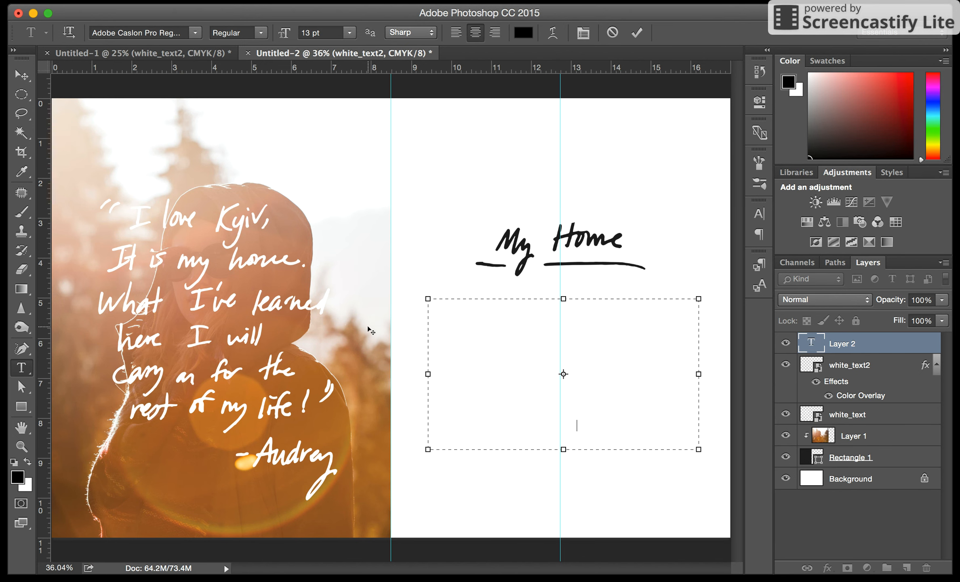
type("Lorem ipsum dolor sit amet, consectetur adipisicing elit, sed do eiusmod tempor incididunt ut labore et dolore magna aliqua. Ut enim ad minim veniam, quis nostrud exercitation ullamco laboris nisi ut aliquip ex ea commodo consequat. Duis aute irure dolor in reprehenderit in voluptate velit esse cillum dolore eu fugiat nulla pariatur. Excepteur sint occaecat cupidatat non proident, sunt in culpa qui officia deserunt mollit anim id est laborum. Sed ut perspiciatis unde omnis iste natus error sit voluptatem accusantium doloremque laudantium, totam rem aperiam, eaque ipsa quae ab illo inventore veritatis et quasi architecto beatae vitae dicta sunt explicabo. Nemo enim ipsam voluptatem quia voluptas sit aspernatur aut odit aut fugit, sed quia consequuntur magni dolores eos qui ratione voluptatem sequi nesciunt. Neque porro quisquam est, qui dolorem ipsum quia dolor sit amet, consectetur, adipisci velit, sed quia non numquam eius modi tempora incidunt ut labore et dolore magnam aliquam quaerat voluptatem.")
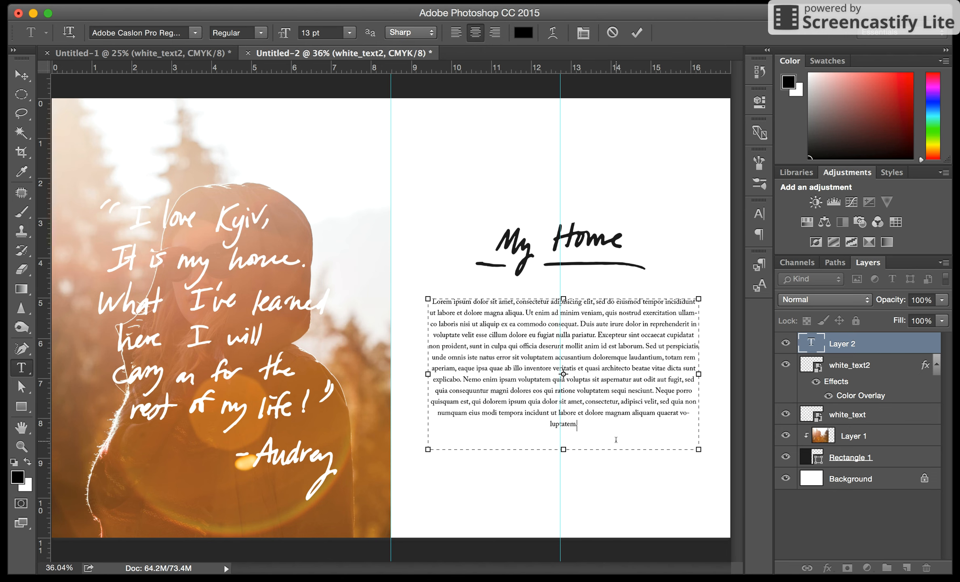
left_click_drag(615, 440, 401, 376)
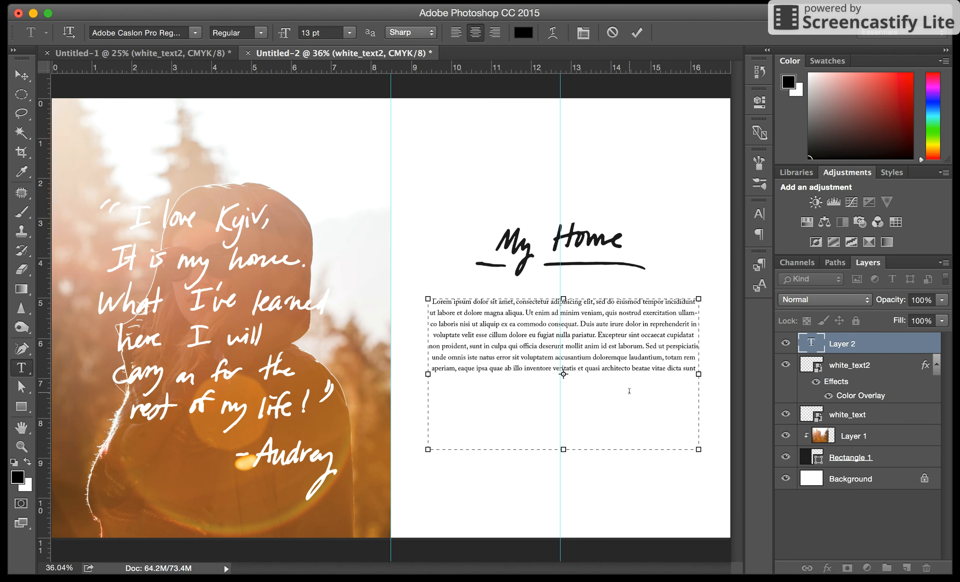
Change the font of all the Lorem ipsum body text to Adobe Garamond Pro Regular.
key("super+a")
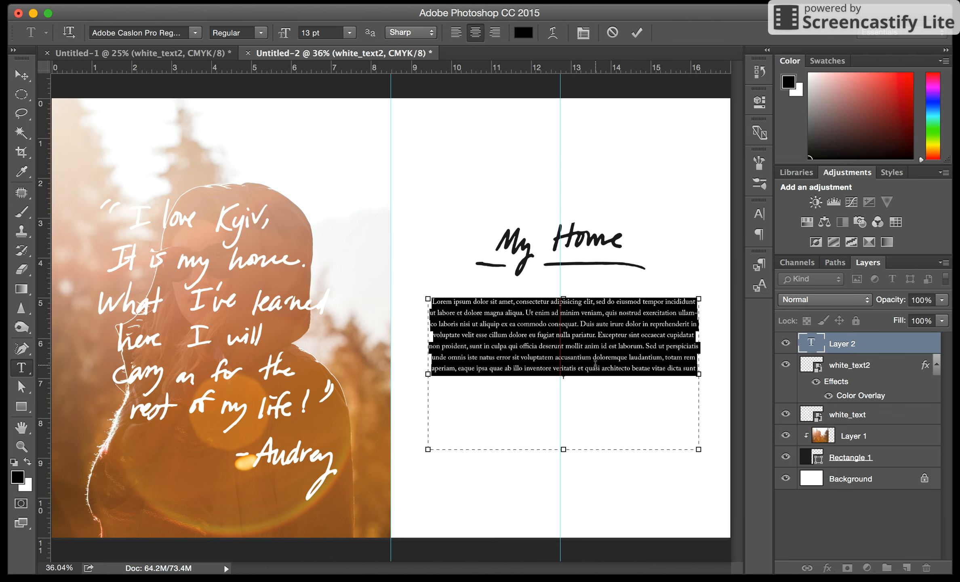
key("super+t")
key("super+plus")
key("super+plus")
key("super+plus")
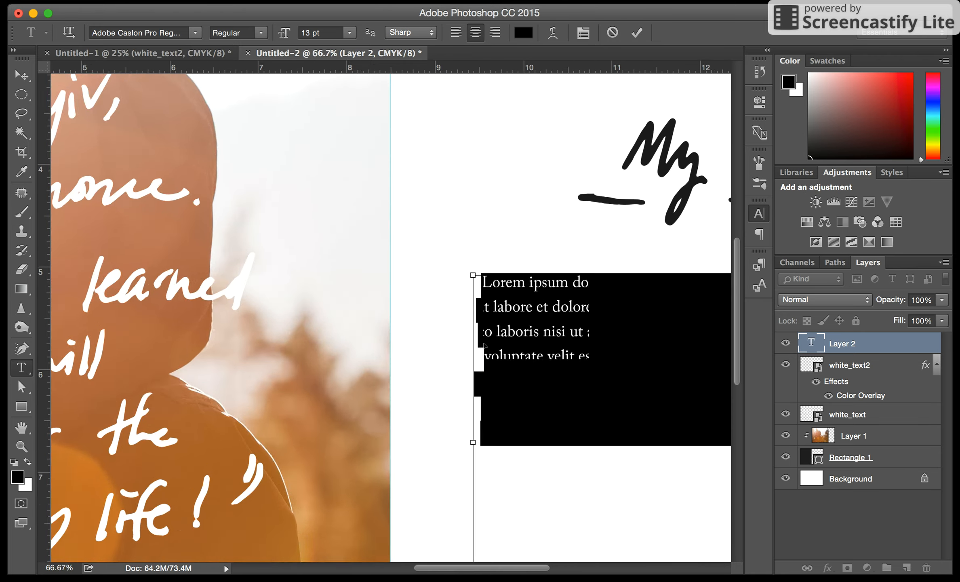
key("super+plus")
scroll(484, 343, "right", 4)
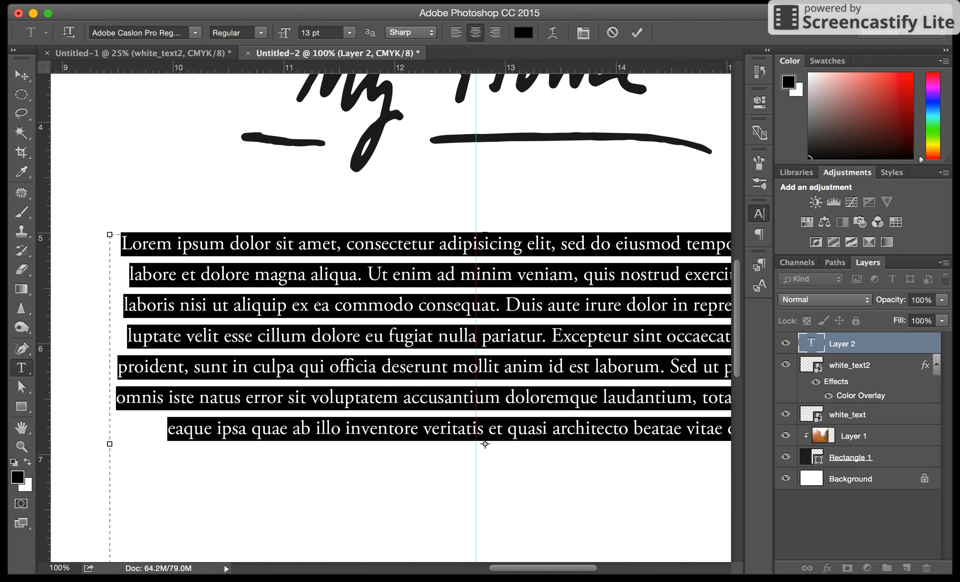
left_click(650, 275)
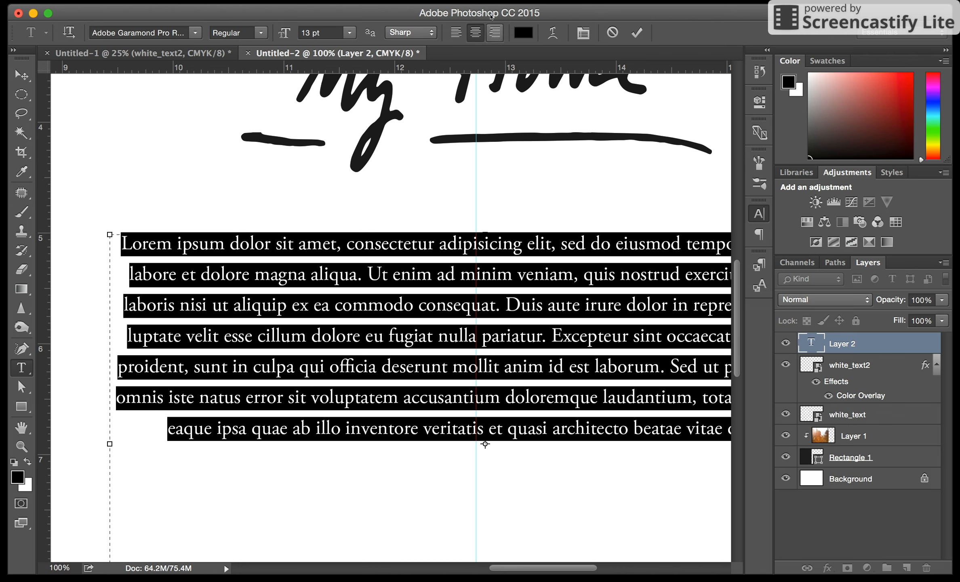
Try left alignment on the body text, restore centred alignment, and set the text size to 11 pt.
left_click(456, 32)
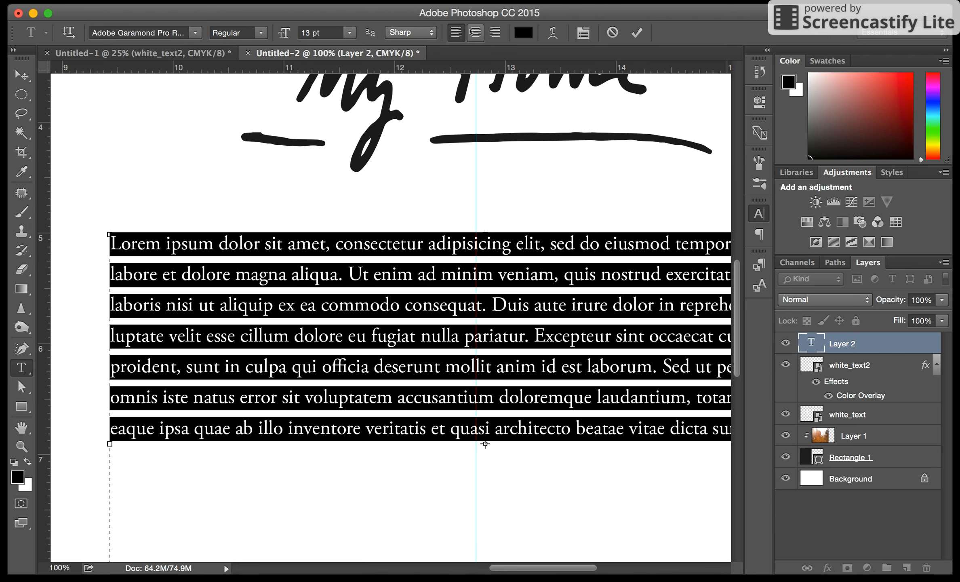
left_click(474, 34)
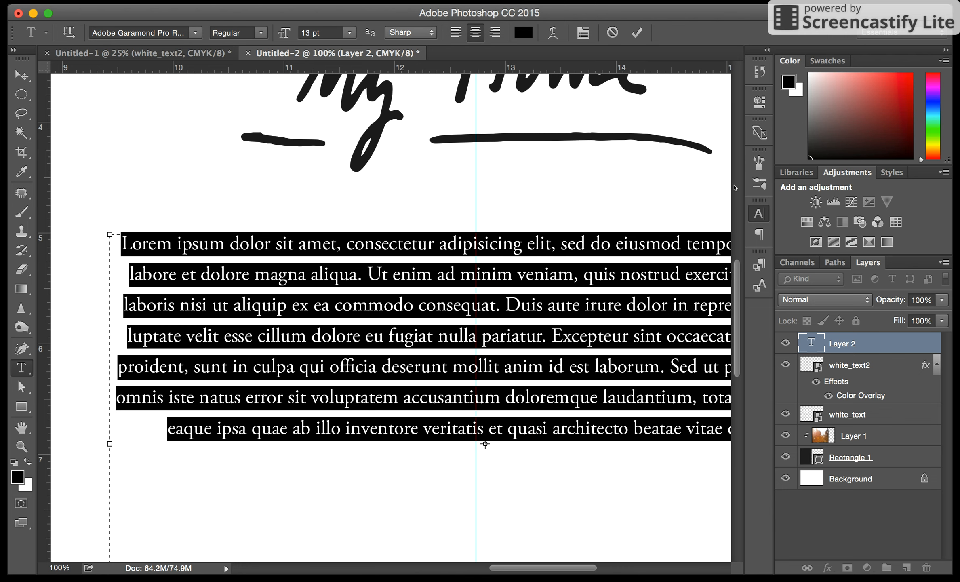
key("super+minus")
key("super+minus")
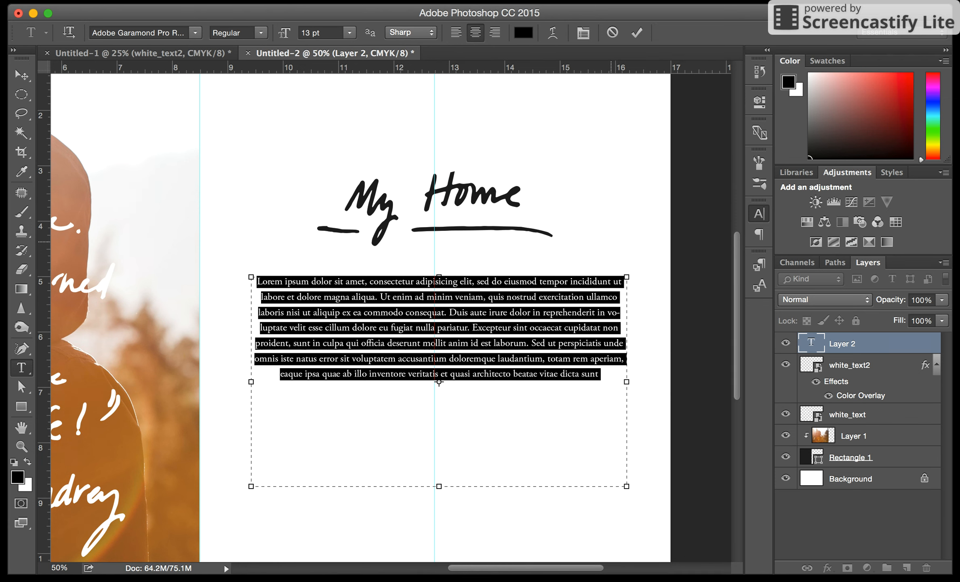
key("super+shift+comma")
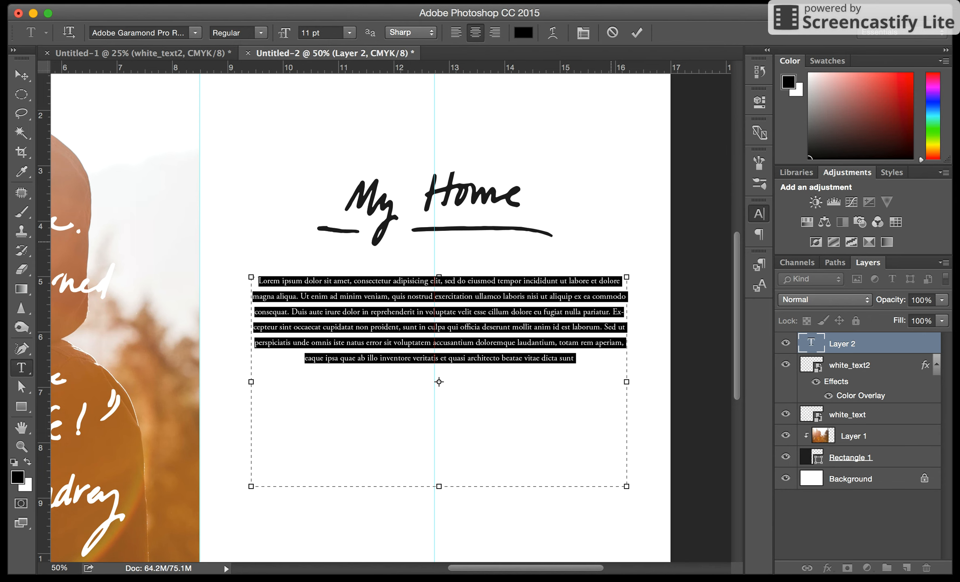
left_click(429, 316)
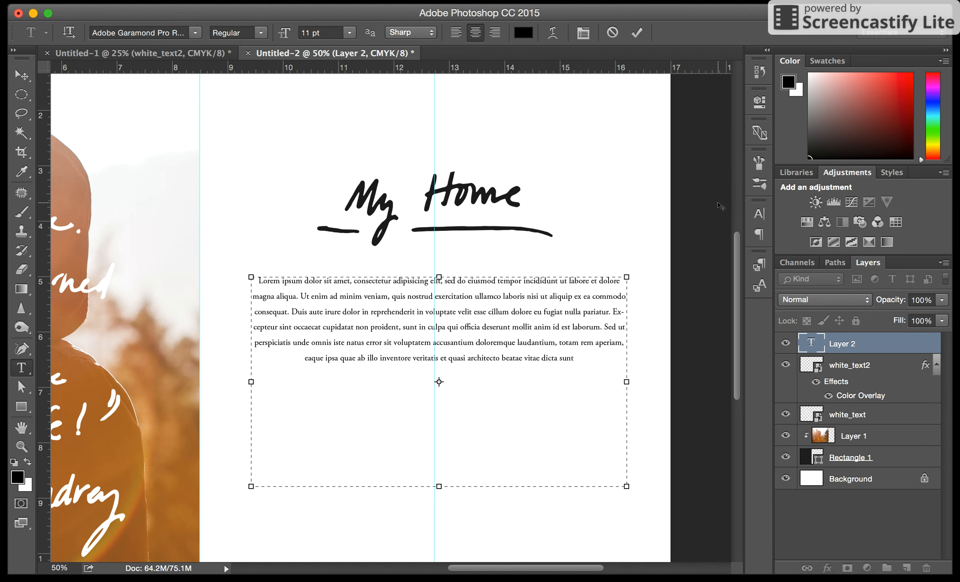
left_click(22, 75)
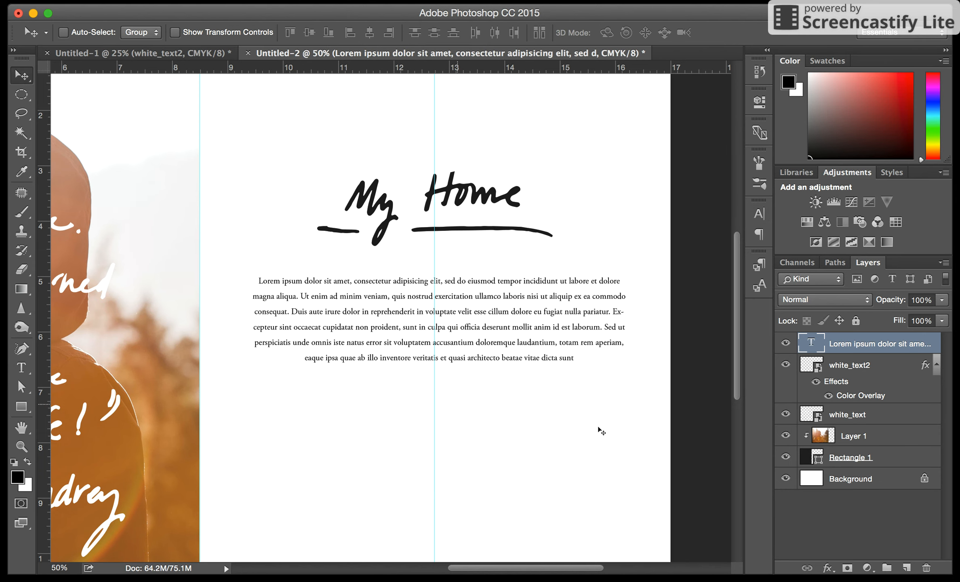
key("super+minus")
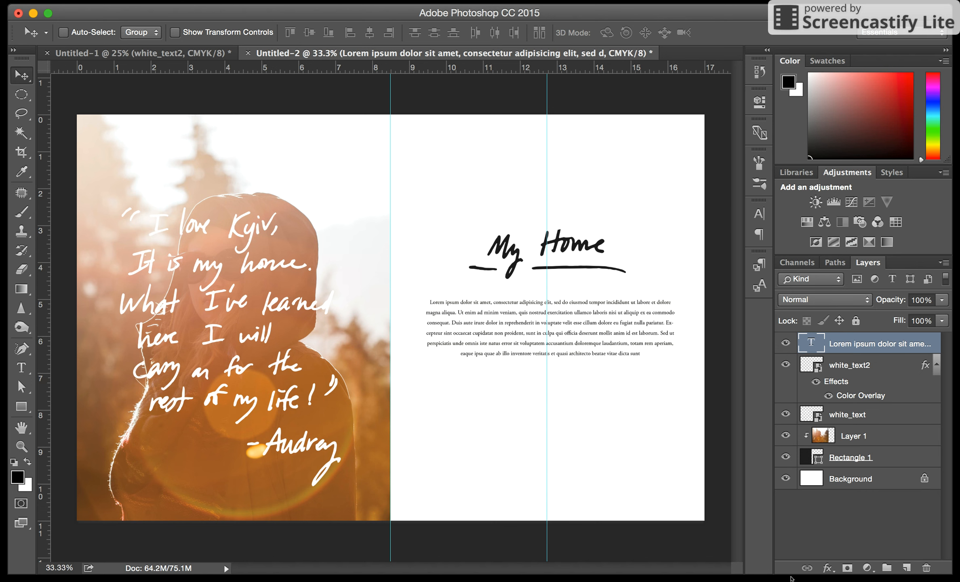
left_click(894, 568)
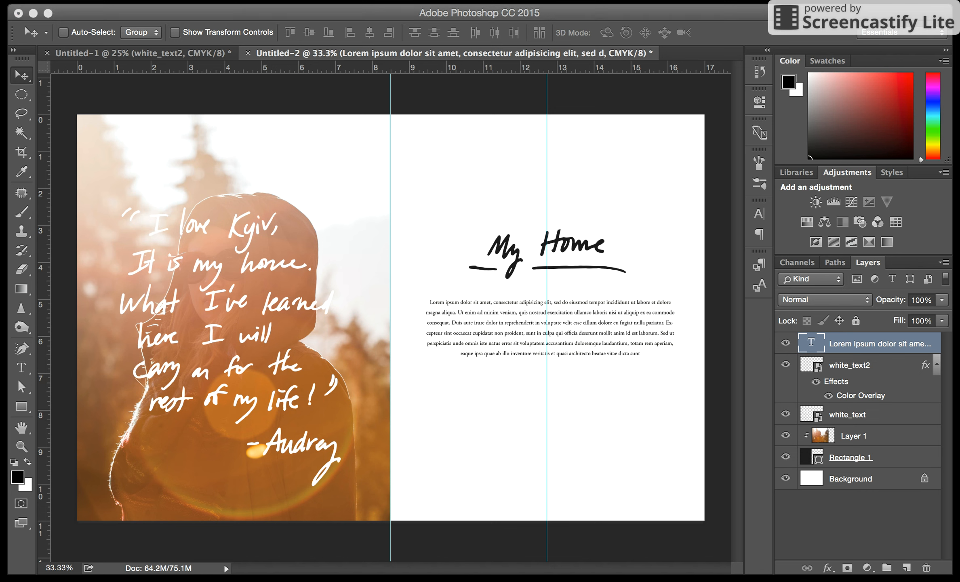